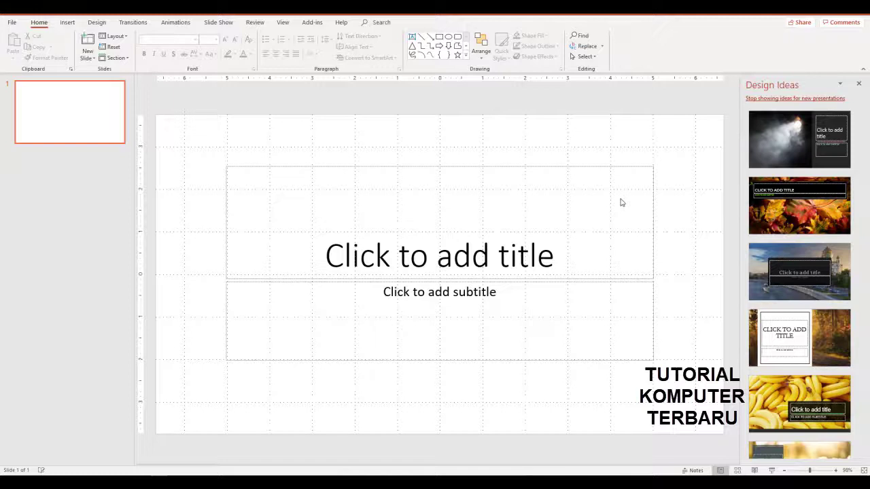
Apply the bokeh photo design with a dark title panel on the right from Design Ideas.
scroll(818, 391, down, 3)
scroll(819, 390, down, 1)
scroll(816, 370, down, 2)
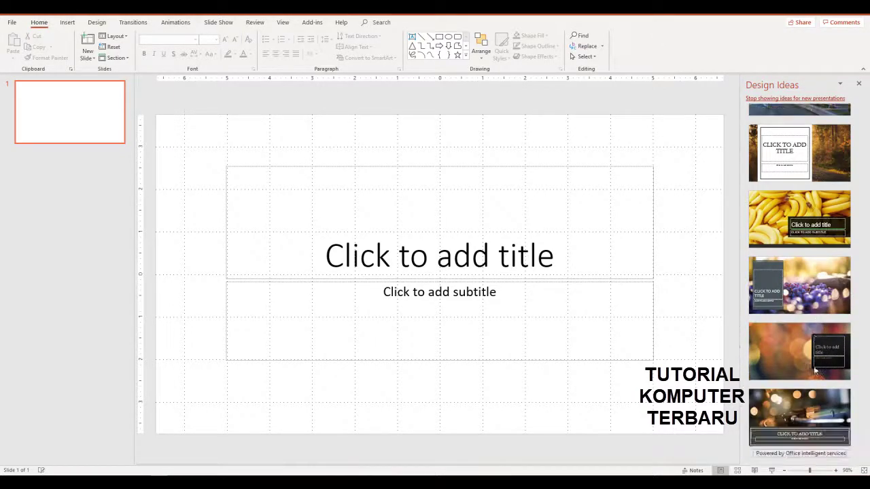
click(770, 342)
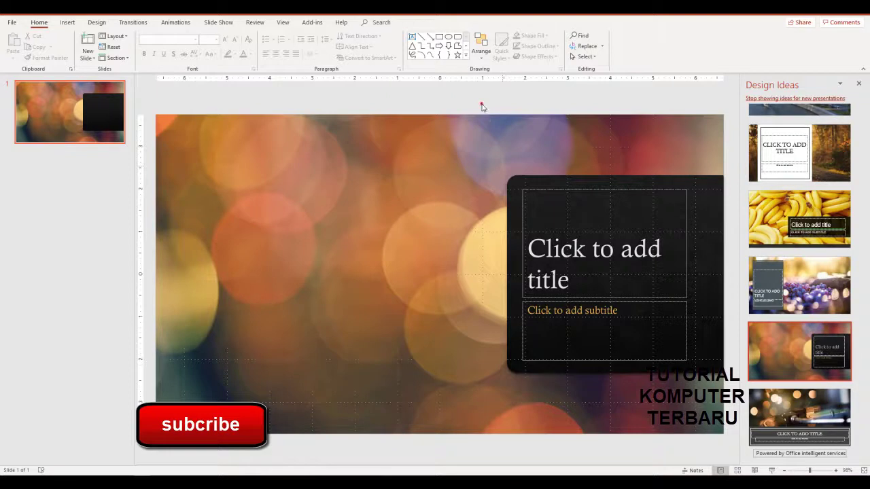
Delete the title and subtitle placeholders from the bokeh slide.
click(523, 193)
click(526, 202)
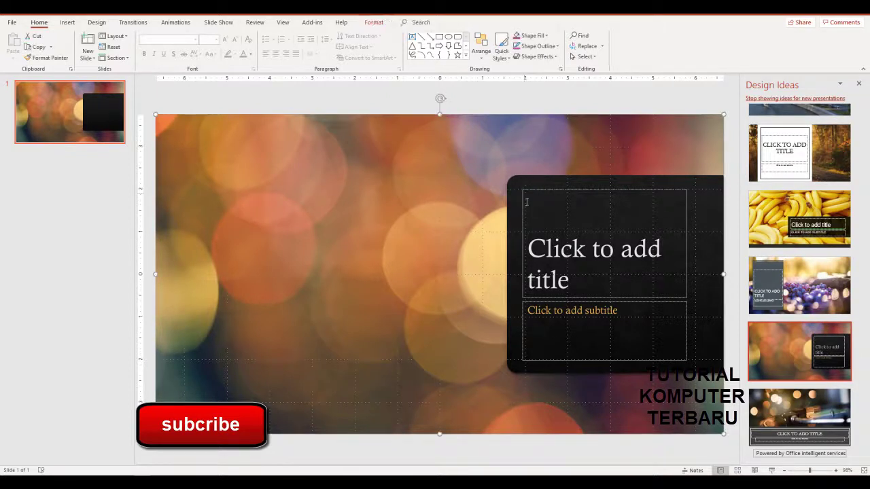
click(523, 216)
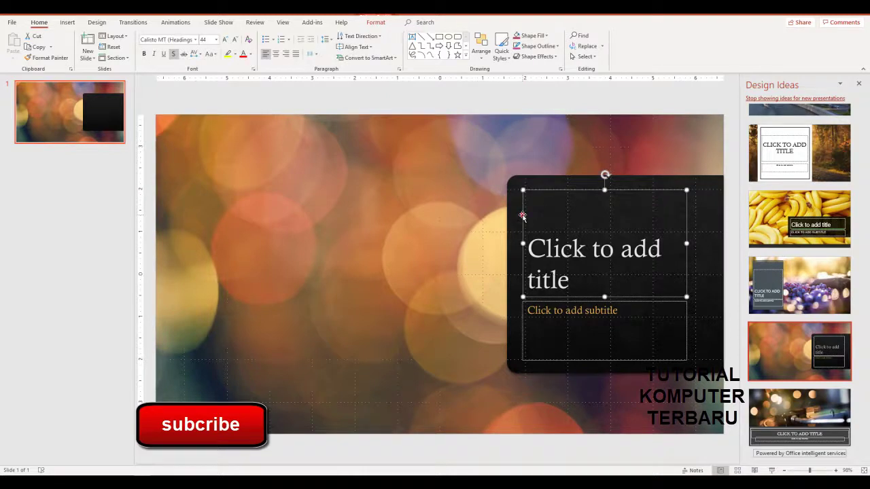
key(Delete)
click(548, 301)
key(Delete)
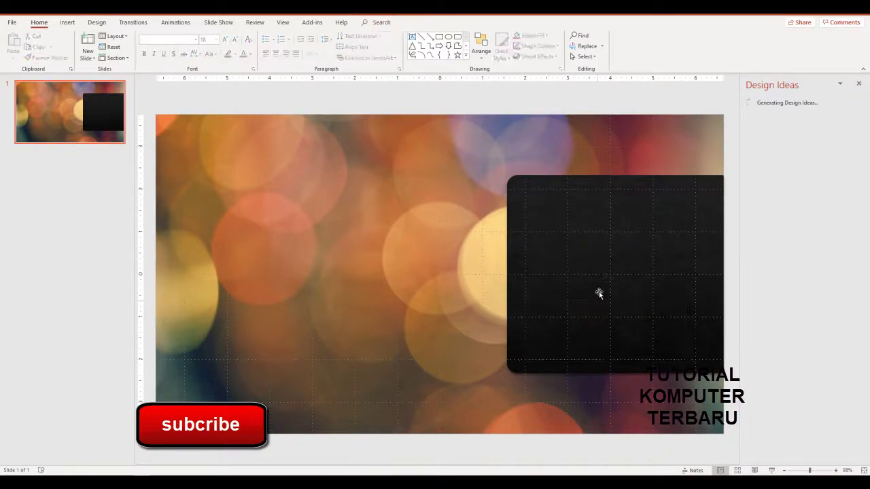
Try the grayscale and framed colour bokeh design variations, dismissing an antivirus pop-up.
click(554, 181)
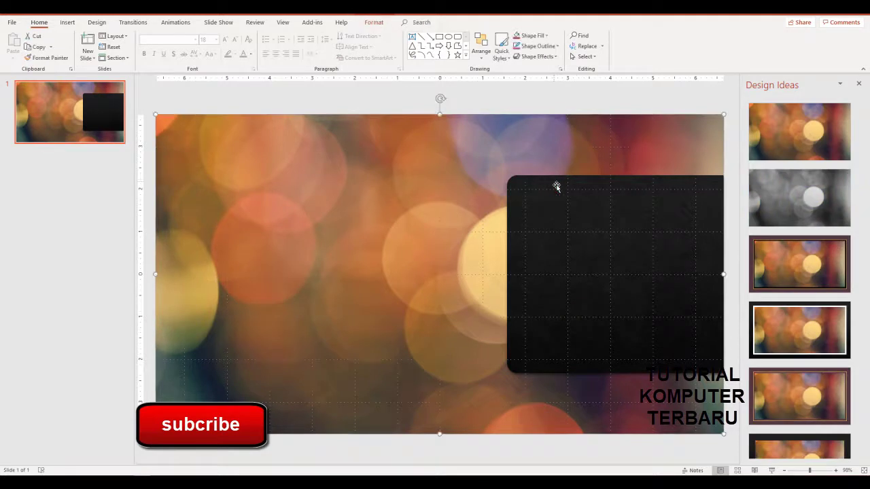
click(575, 208)
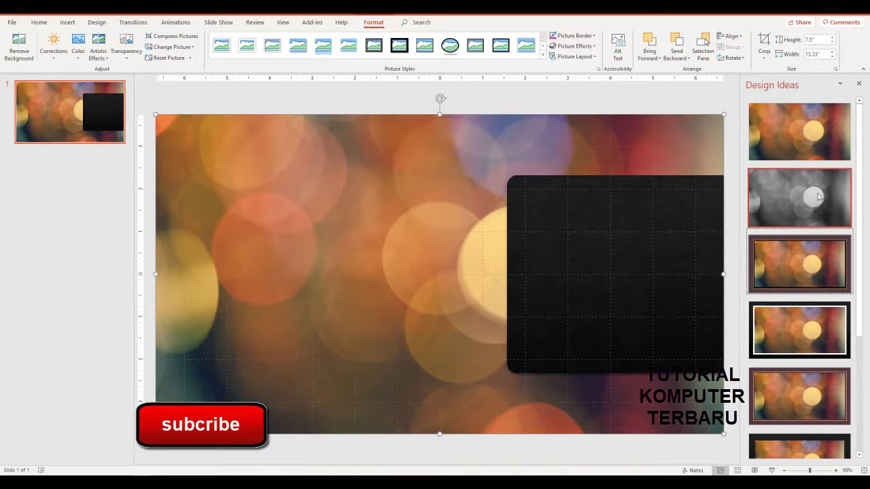
click(818, 193)
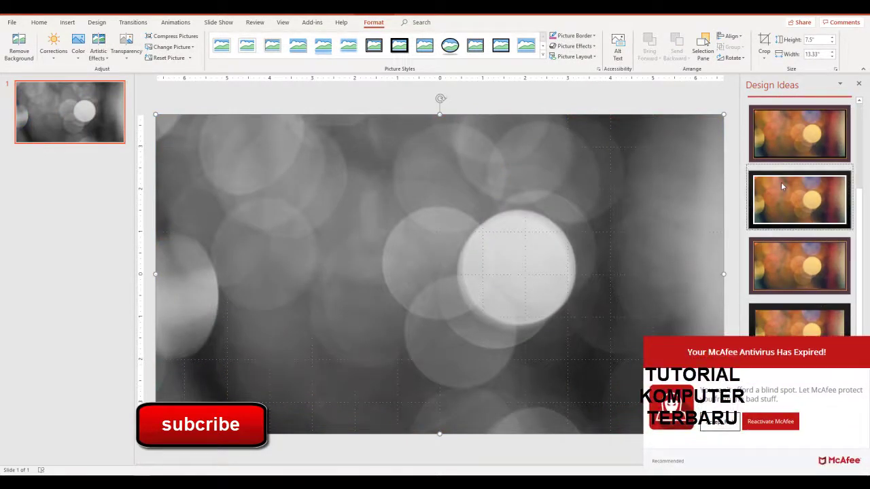
click(781, 182)
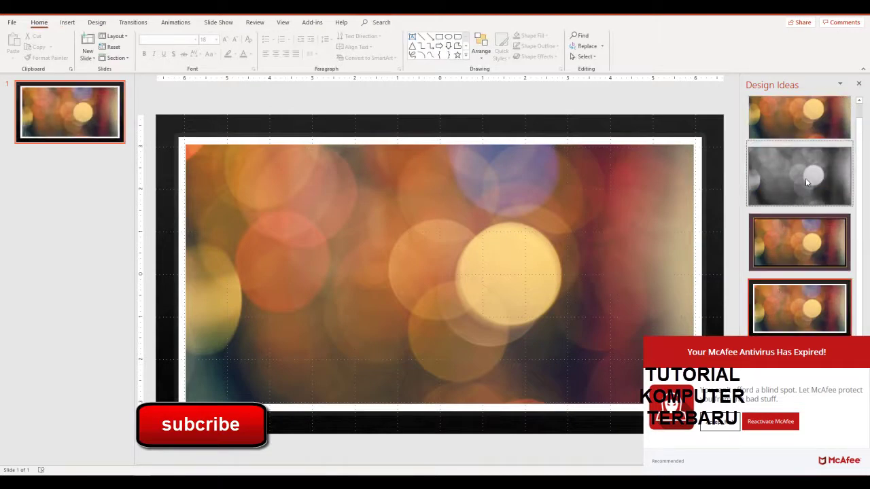
scroll(807, 182, down, 1)
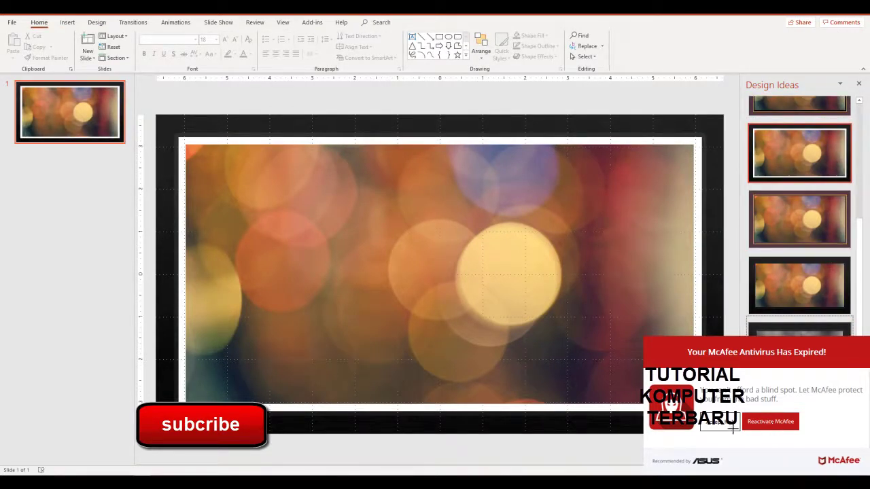
click(727, 424)
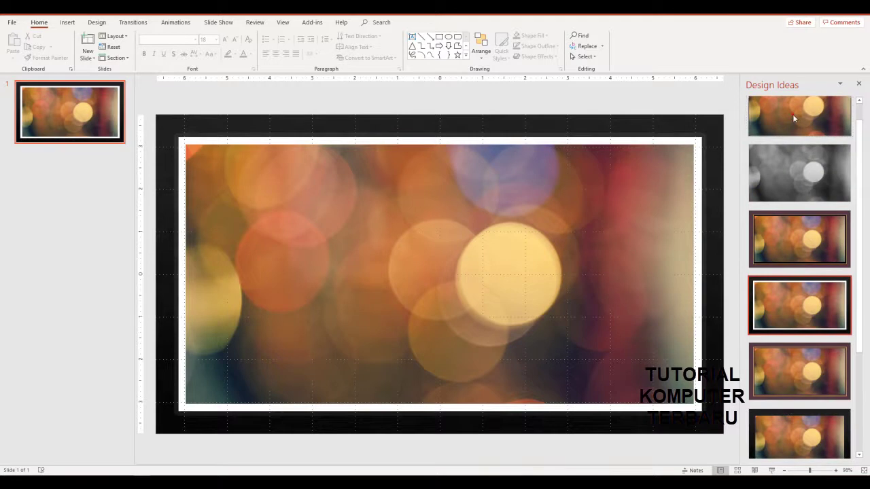
scroll(795, 135, up, 1)
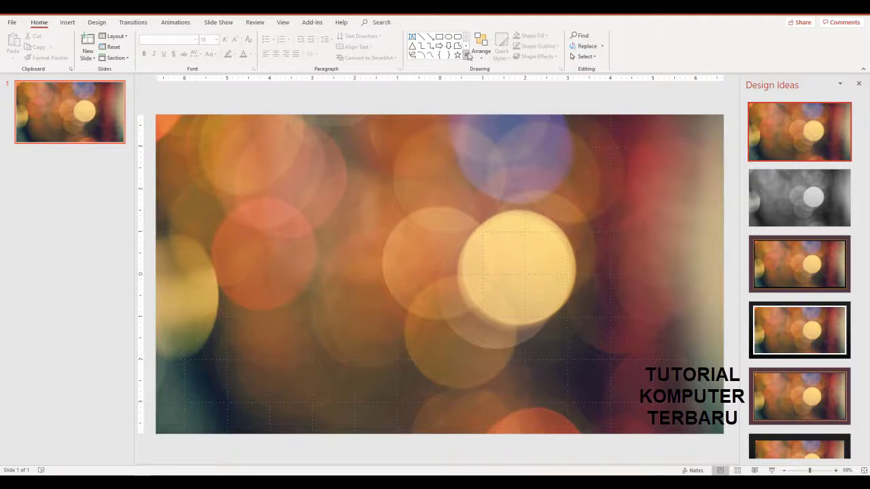
Draw a narrow rectangle from the slide's top-left corner down to the bottom edge.
click(466, 57)
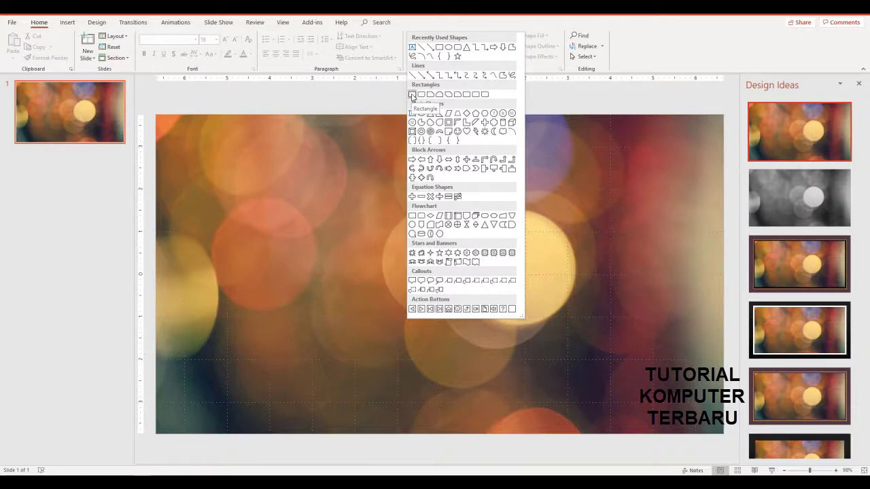
click(412, 95)
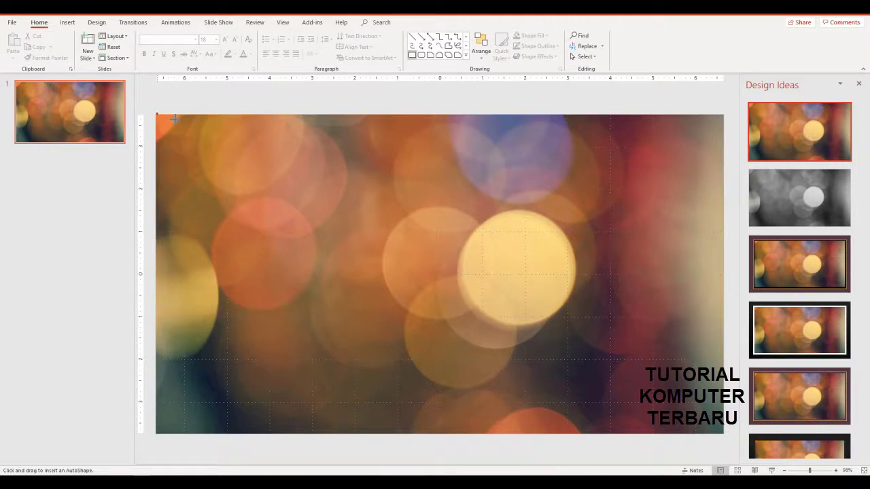
drag(156, 113, 186, 434)
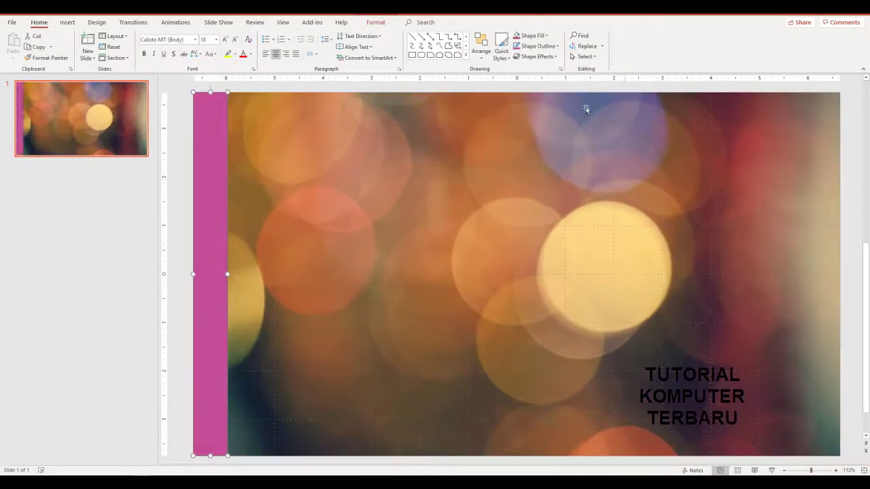
Keep the strip's magenta fill and set its Shape Outline to No Outline.
click(547, 37)
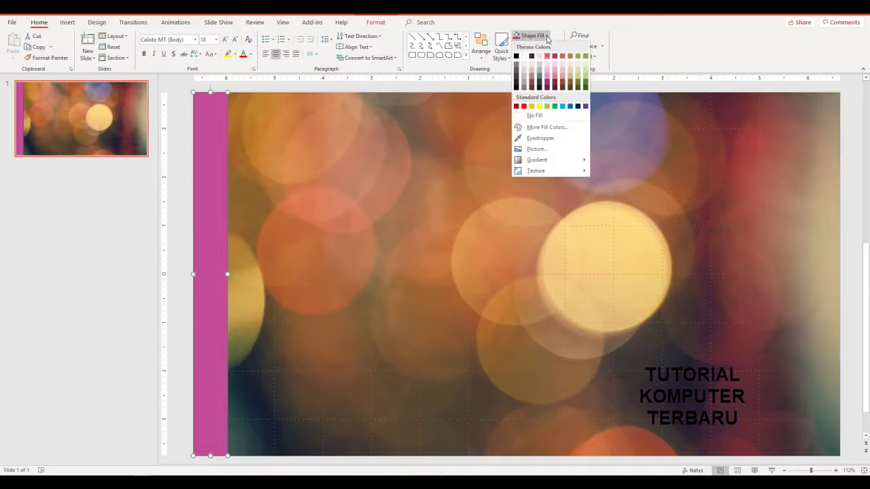
mouse_move(537, 160)
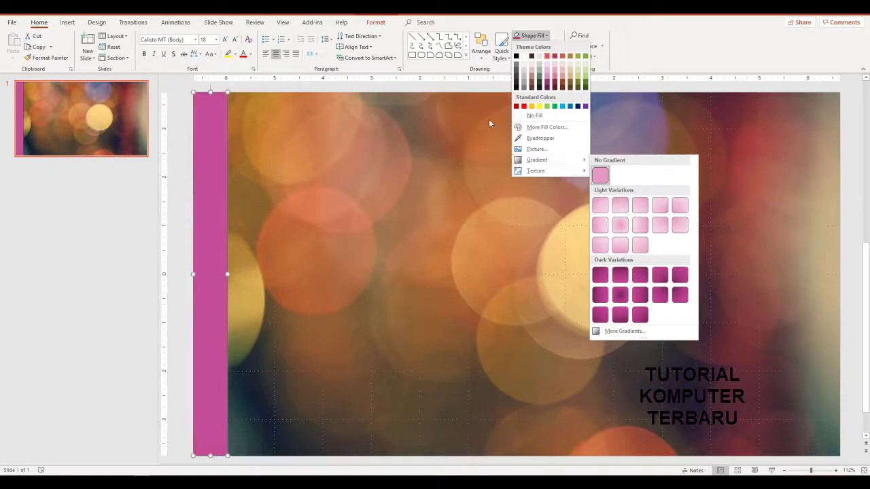
key(Escape)
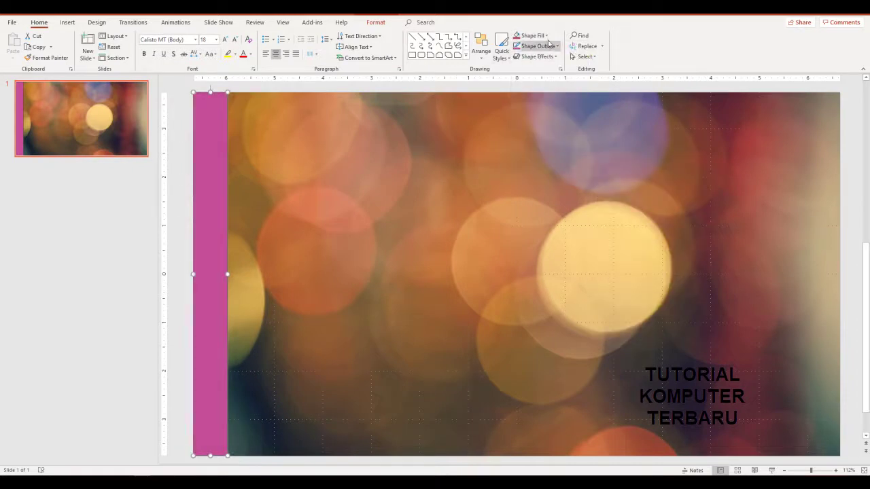
click(548, 36)
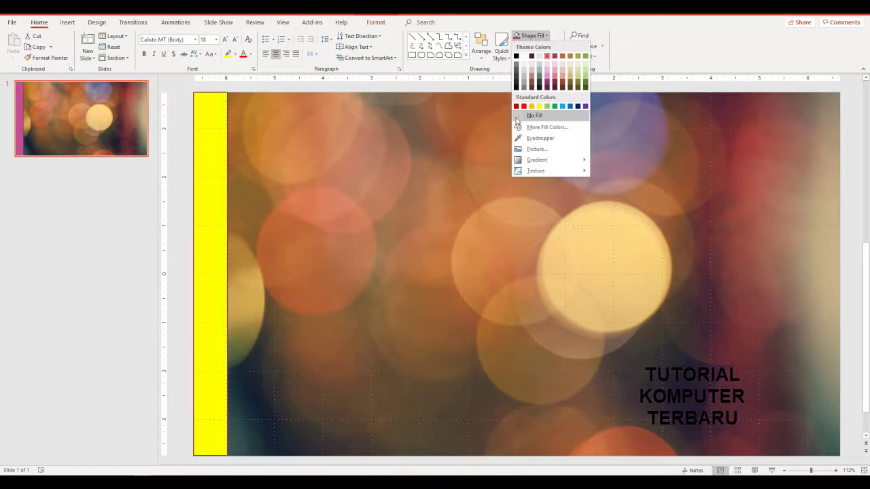
click(556, 30)
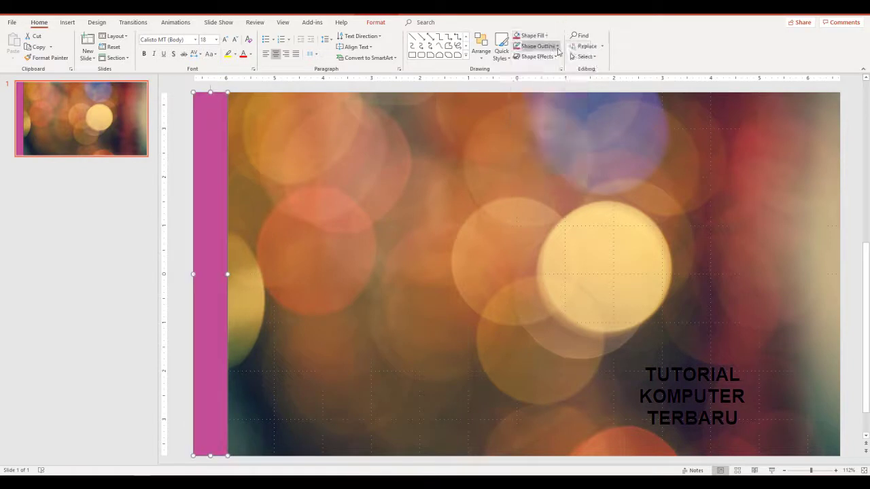
click(555, 46)
click(527, 128)
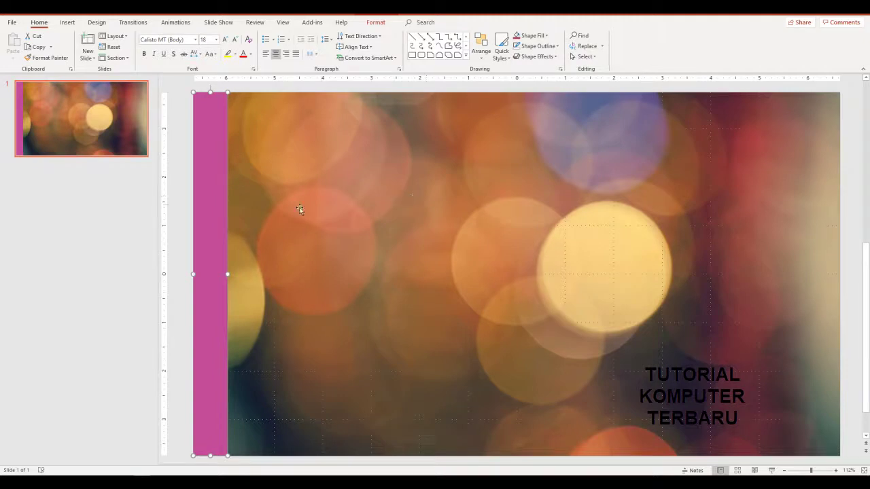
Make the magenta strip about 50% transparent in the Format Shape pane.
right_click(699, 88)
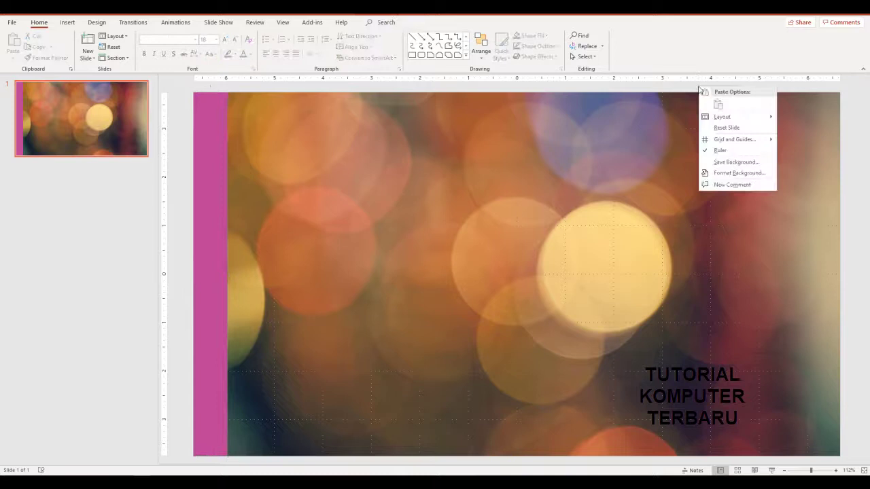
click(736, 174)
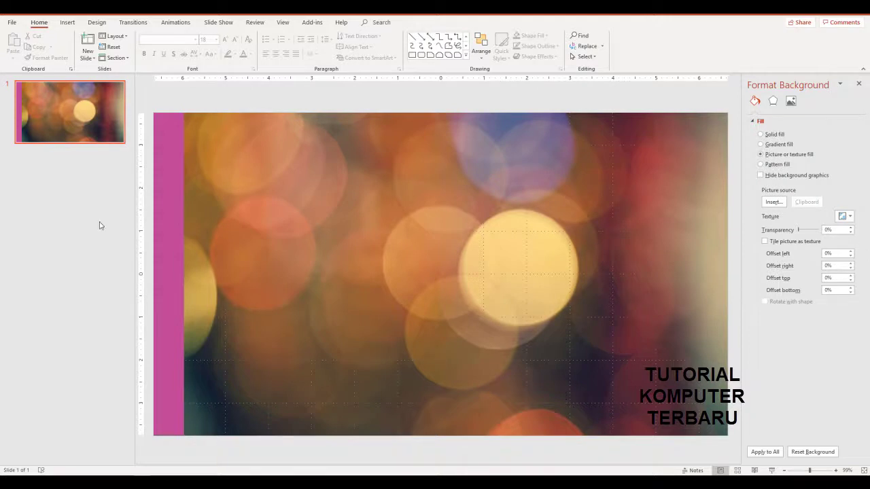
click(179, 199)
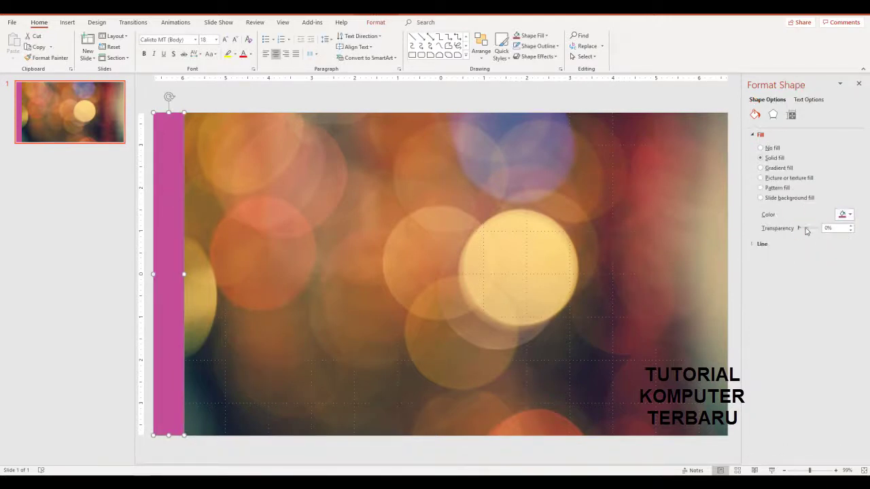
drag(802, 232, 807, 231)
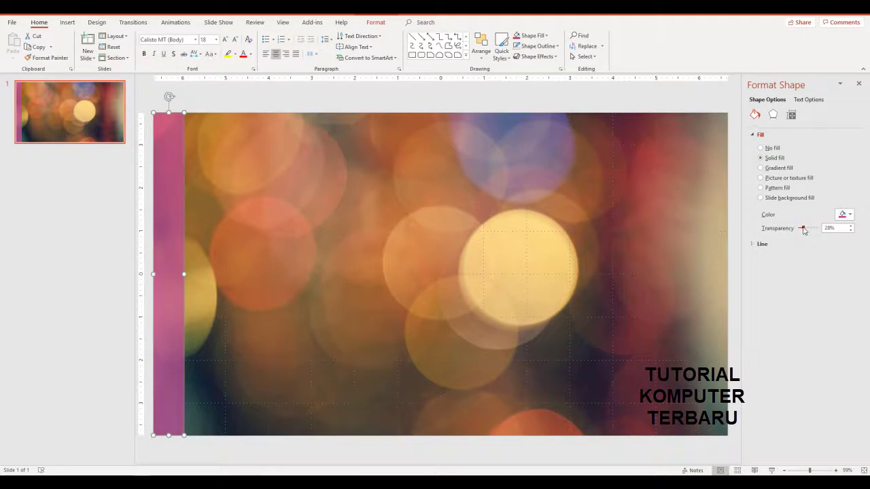
drag(803, 230, 812, 231)
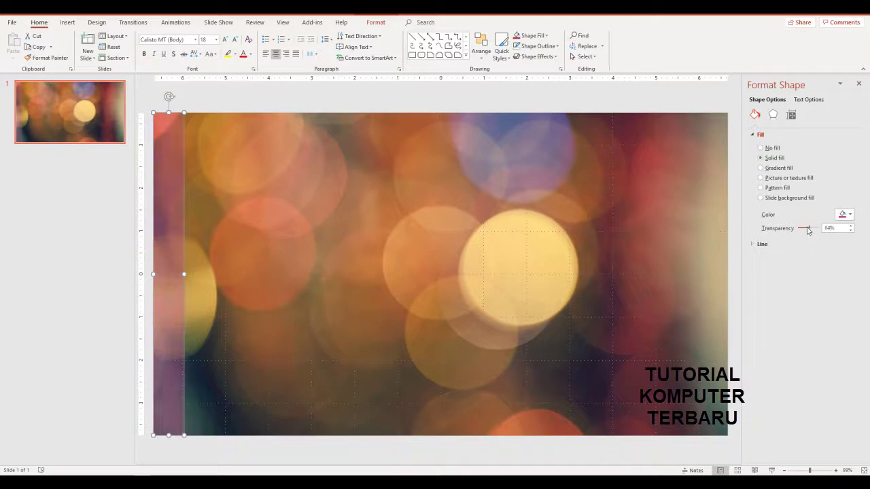
Copy the translucent magenta strip and paste a duplicate.
click(235, 100)
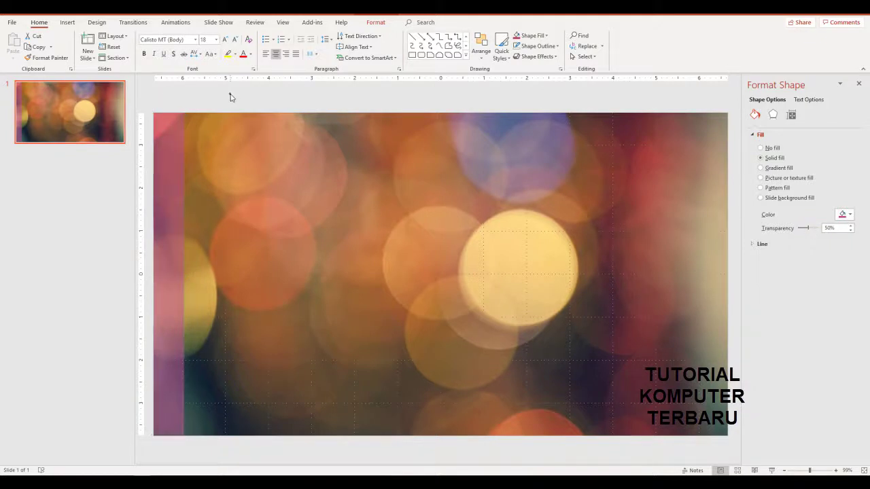
click(167, 172)
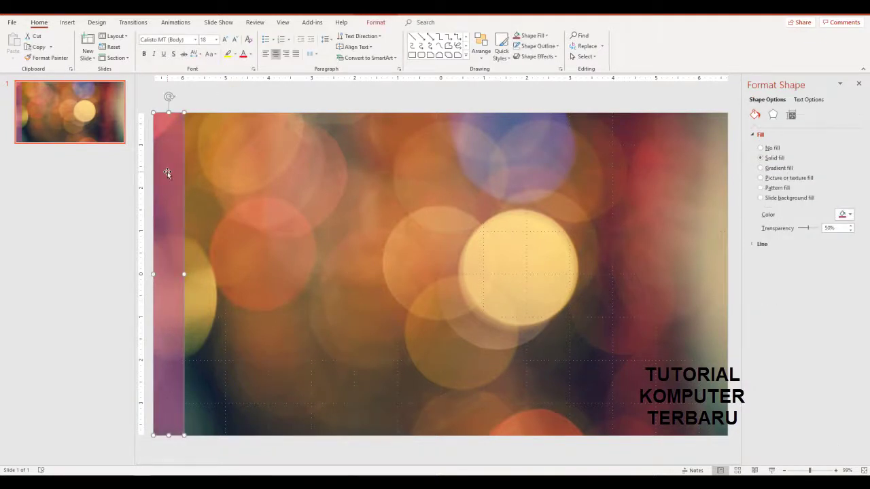
key(ctrl+c)
key(ctrl+v)
Paste copies of the strip and line them up side by side in a row.
mouse_move(167, 171)
mouse_down()
mouse_move(203, 167)
mouse_move(186, 162)
mouse_up()
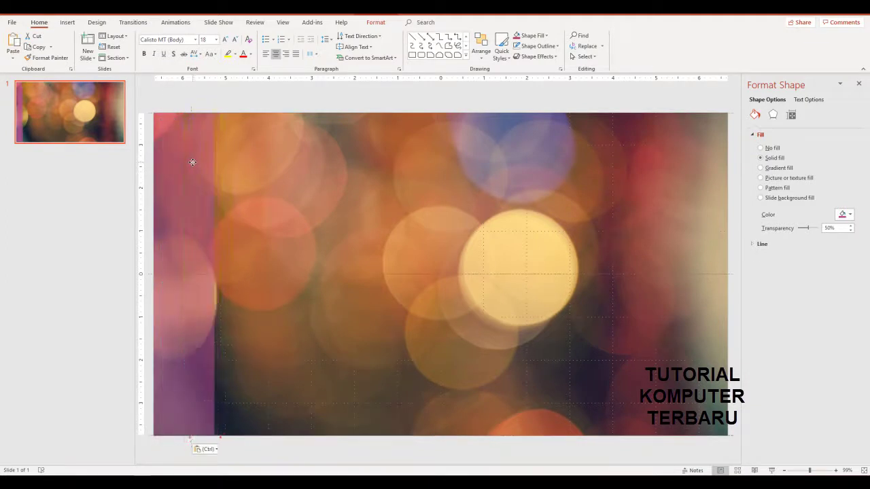
click(250, 110)
key(ctrl+v)
drag(178, 193, 234, 188)
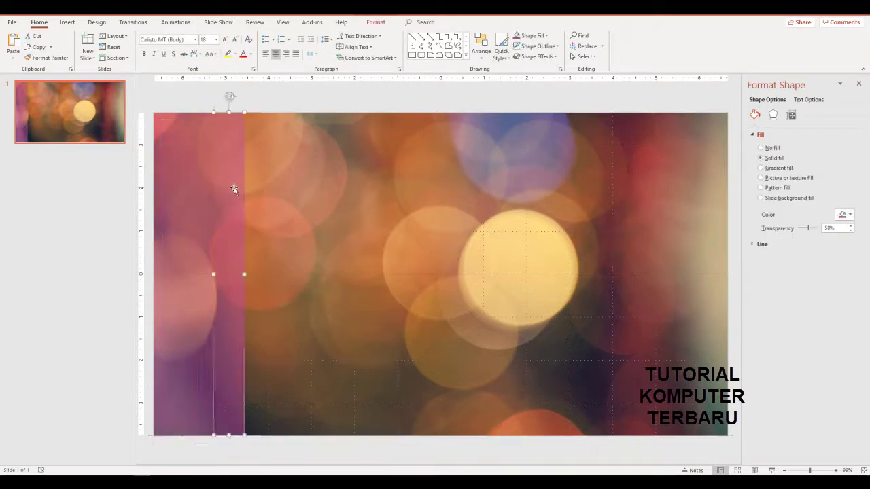
click(292, 117)
key(ctrl+v)
drag(175, 189, 259, 181)
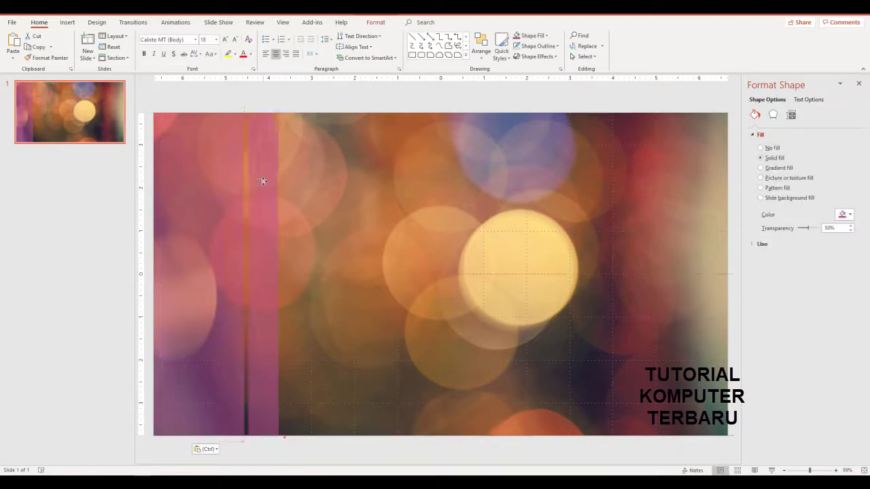
click(306, 110)
Recolour the second, third and fourth strips orange, olive and green.
click(203, 153)
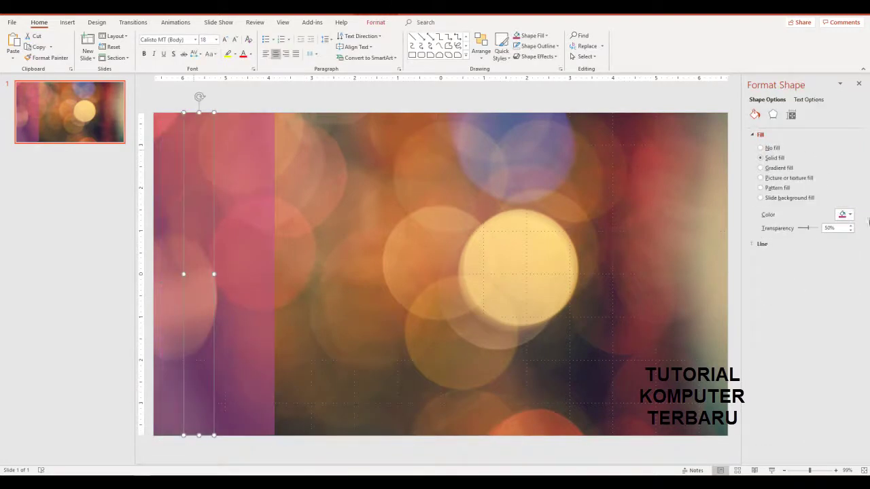
click(849, 216)
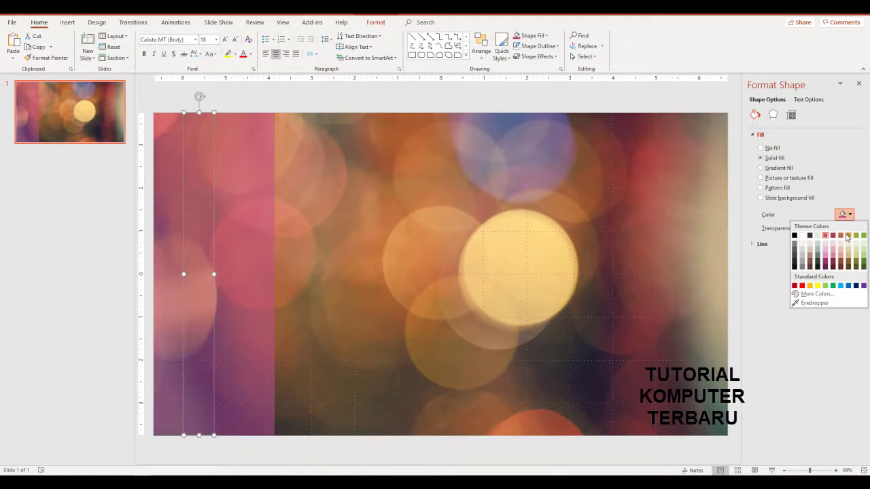
click(846, 236)
click(233, 184)
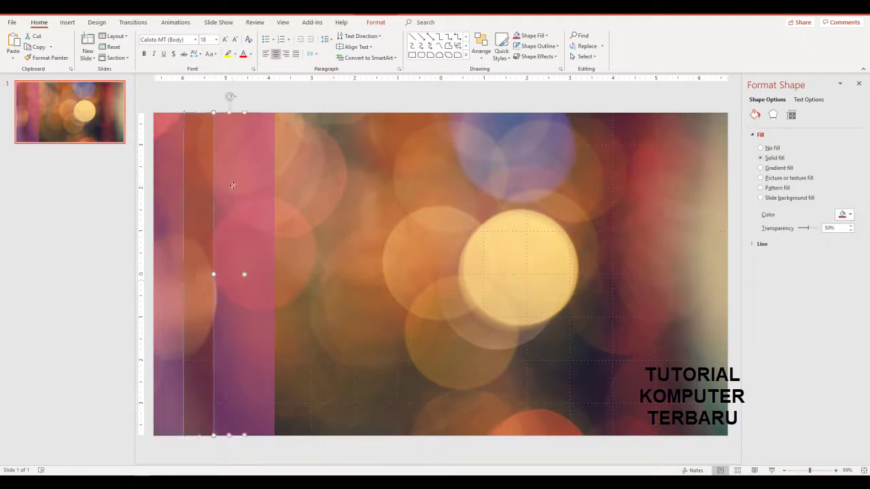
click(849, 215)
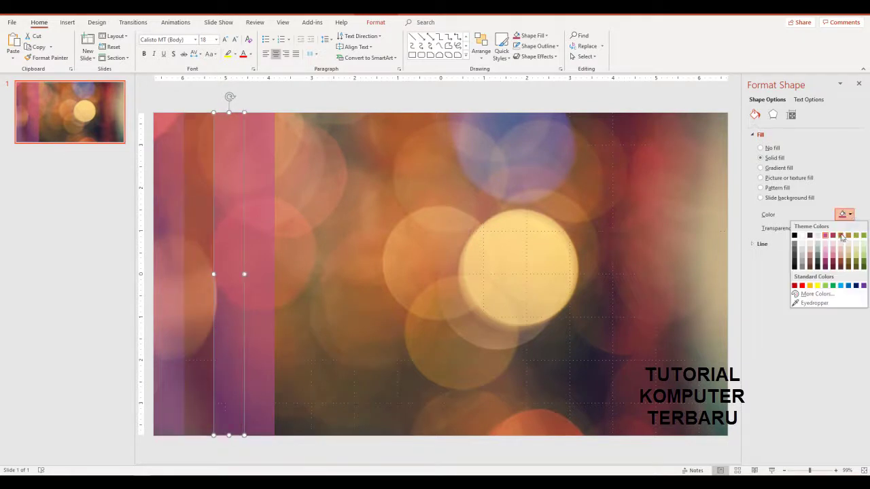
click(842, 236)
click(261, 207)
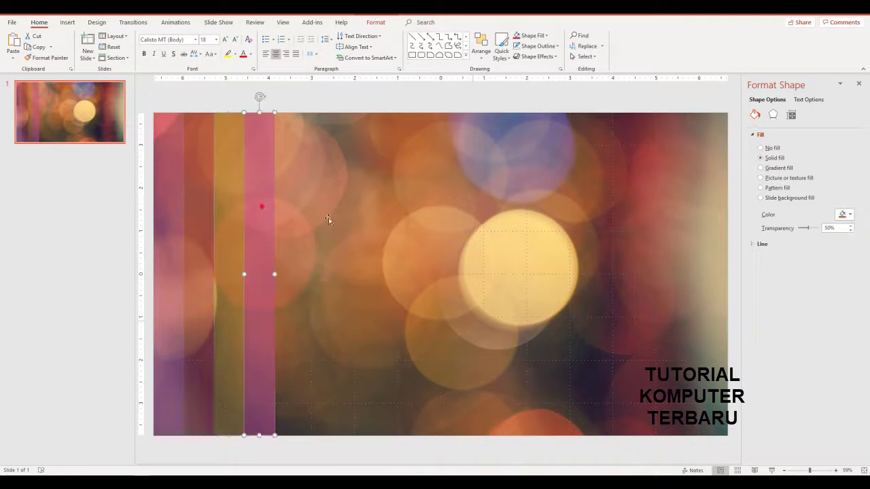
click(849, 215)
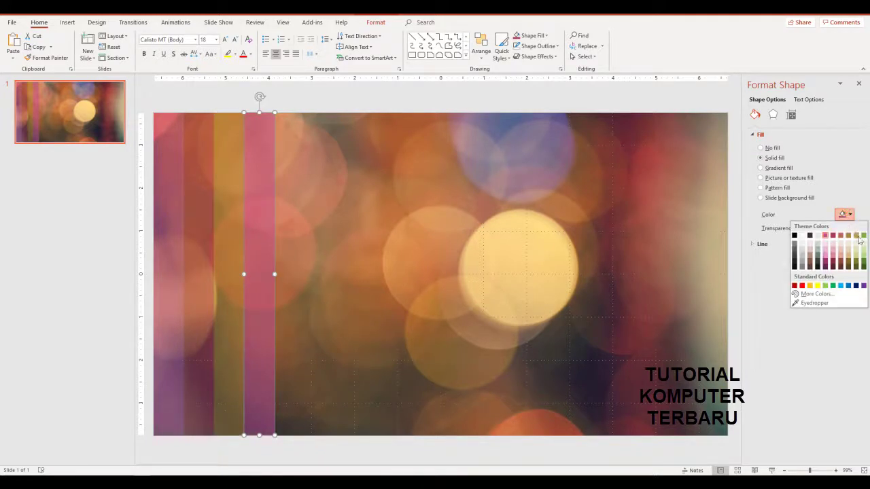
click(859, 236)
Add a duplicate strip at the row's end, filled red at 83% transparency.
click(368, 105)
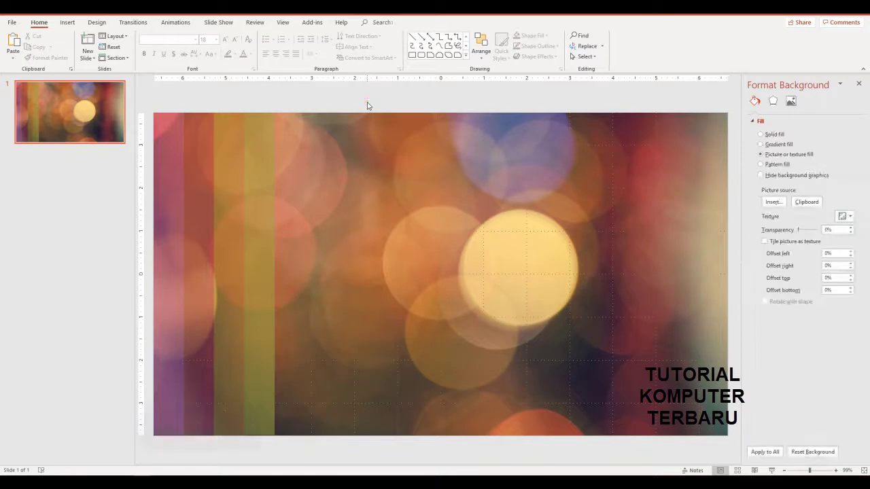
click(168, 299)
mouse_move(169, 199)
mouse_down()
mouse_move(297, 182)
mouse_move(283, 194)
mouse_up()
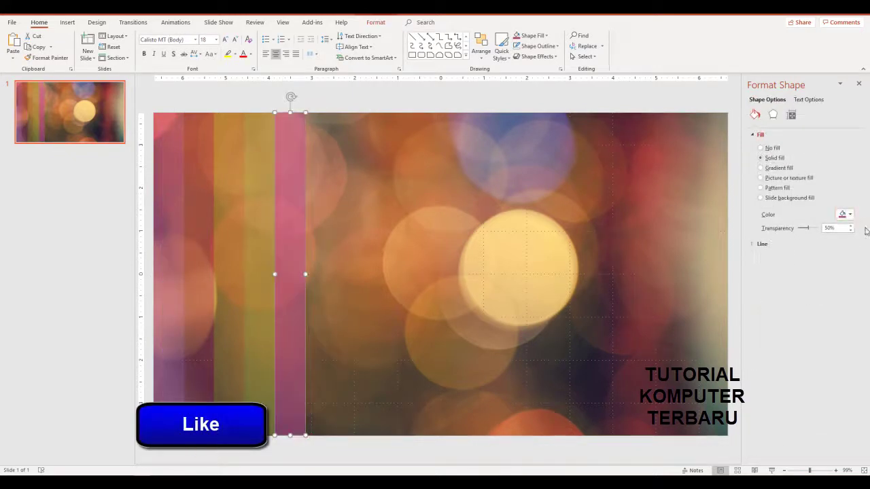
click(849, 214)
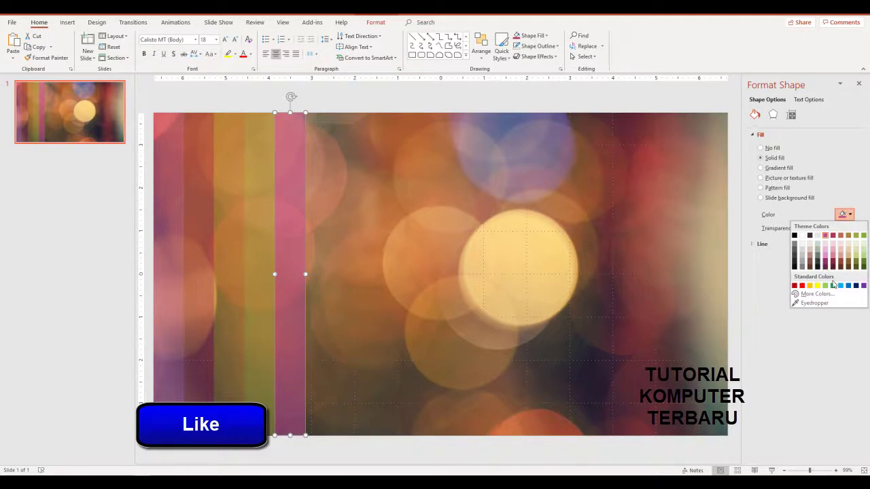
click(802, 285)
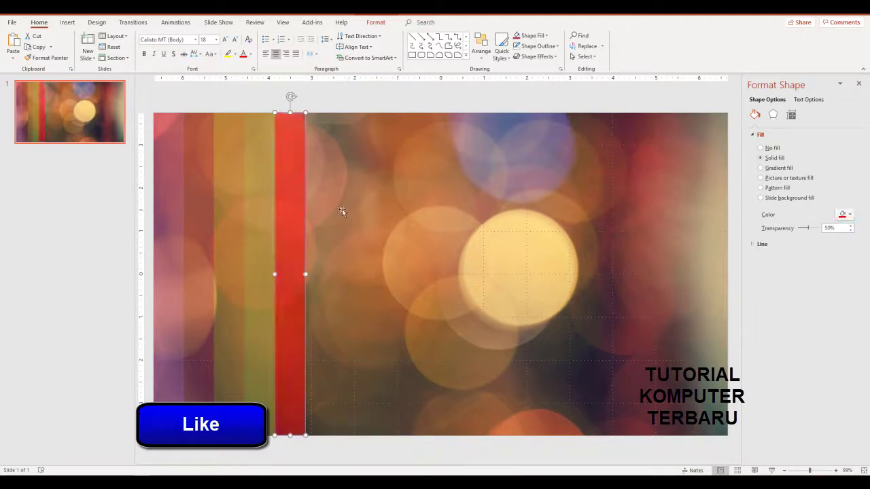
click(850, 230)
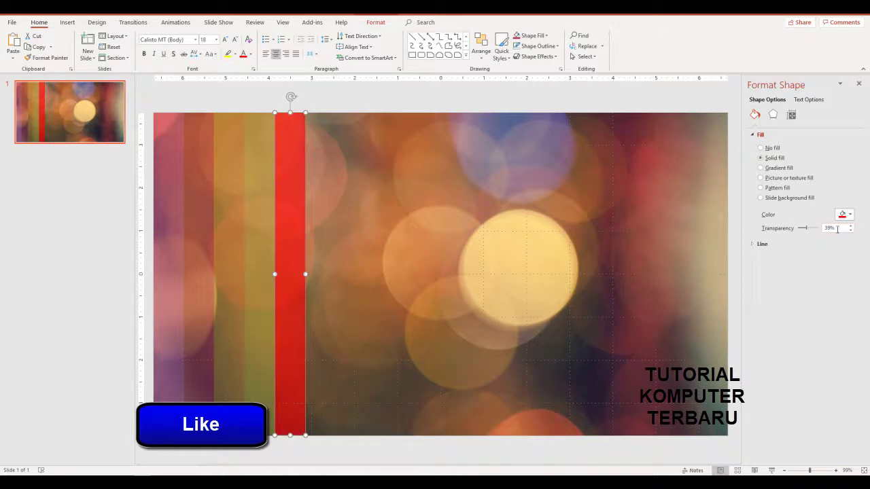
drag(808, 232, 816, 228)
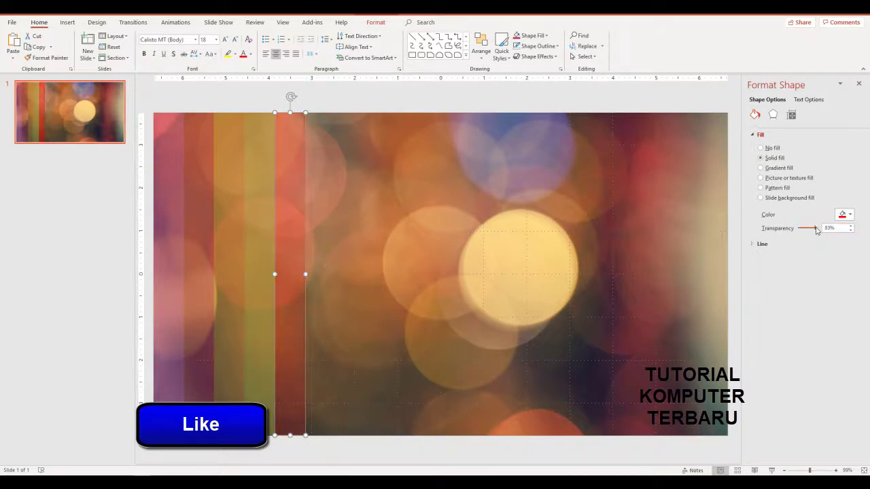
Copy the red strip and paste a duplicate onto the slide.
click(356, 107)
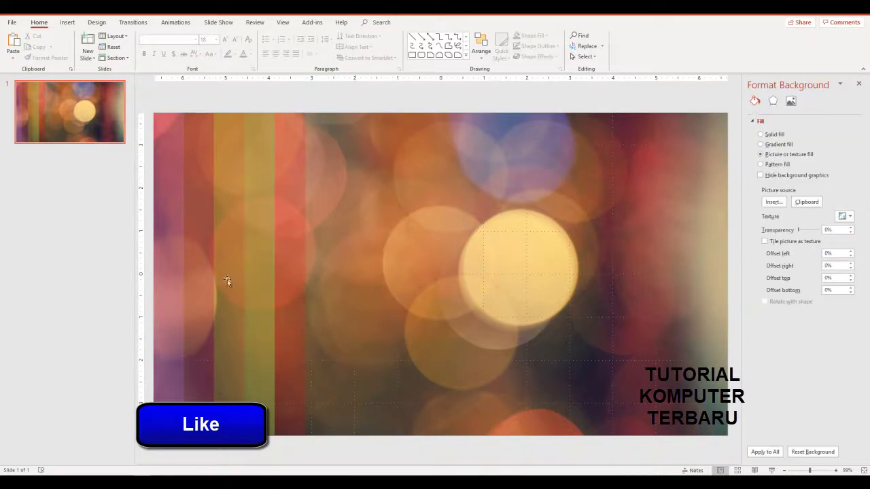
click(298, 181)
right_click(298, 181)
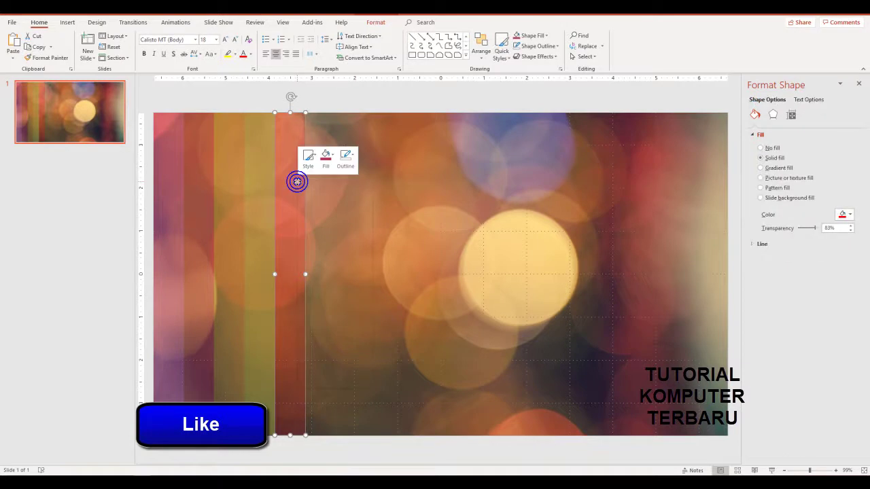
click(303, 199)
click(373, 106)
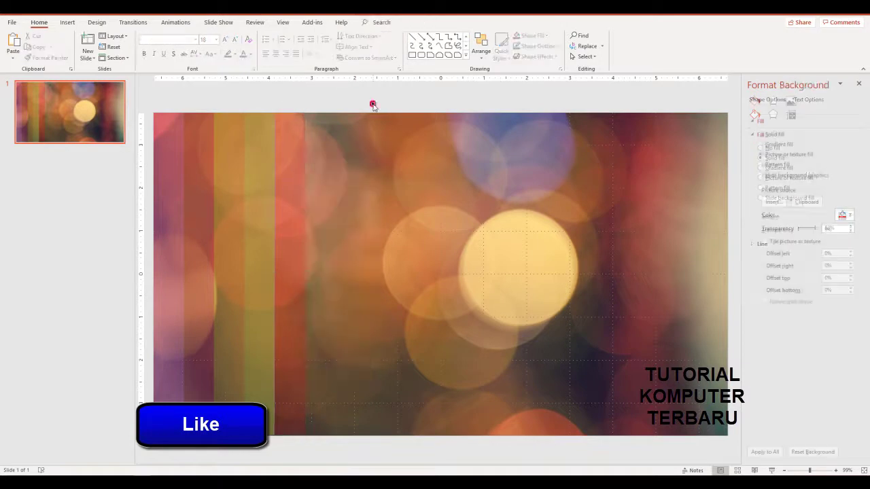
right_click(373, 106)
click(392, 122)
Place the copy right of the red strip, fill it yellow, then marquee-select all six strips.
drag(289, 171, 310, 164)
click(845, 215)
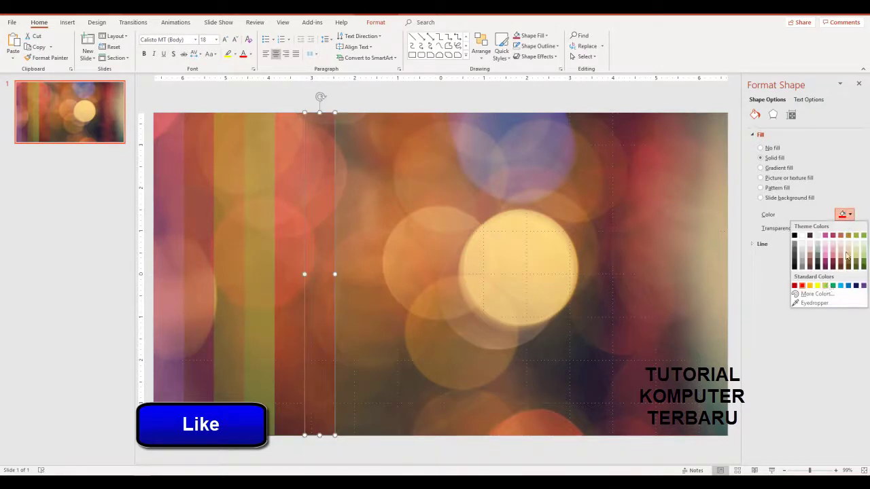
click(809, 286)
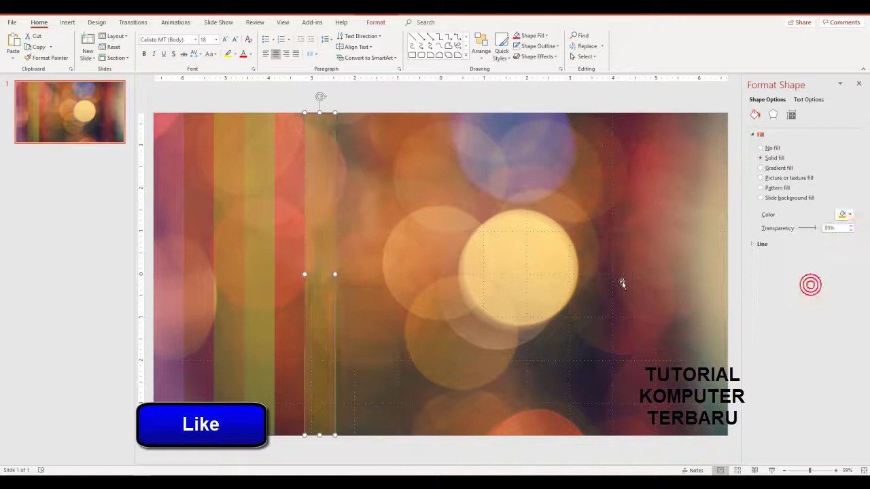
click(372, 102)
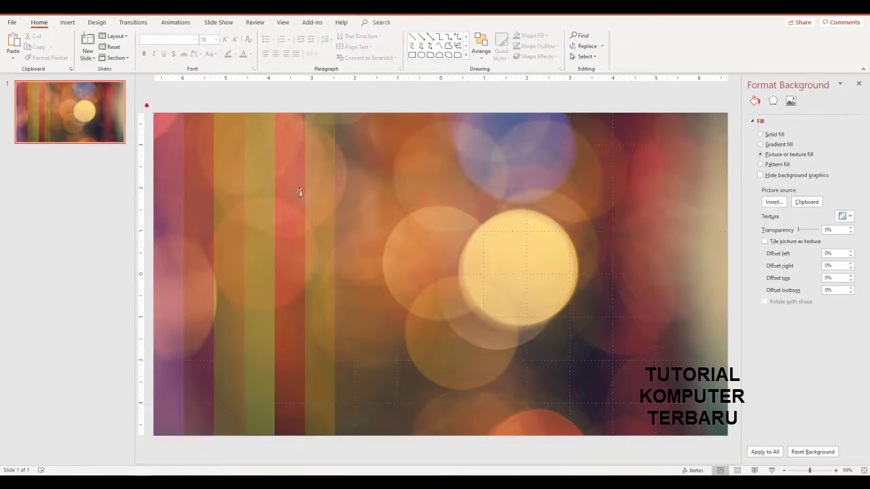
drag(150, 98, 343, 445)
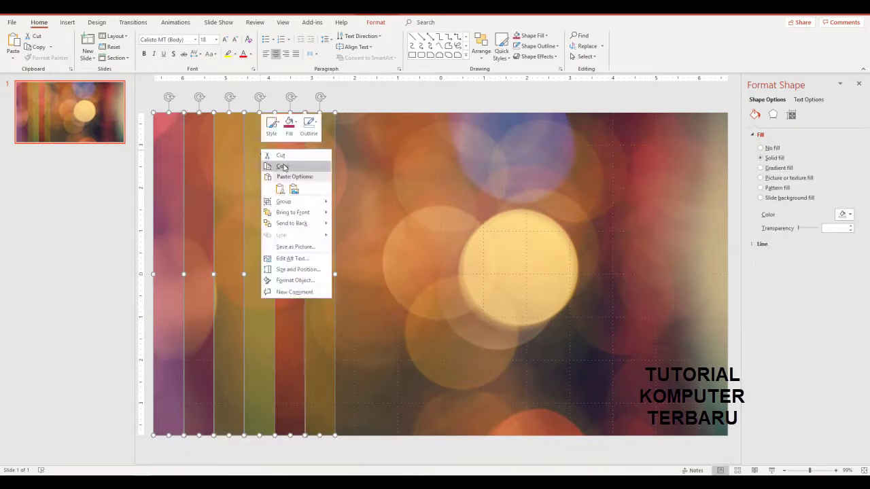
Copy the six strips and paste a group right beside the originals.
click(282, 166)
click(392, 95)
right_click(394, 102)
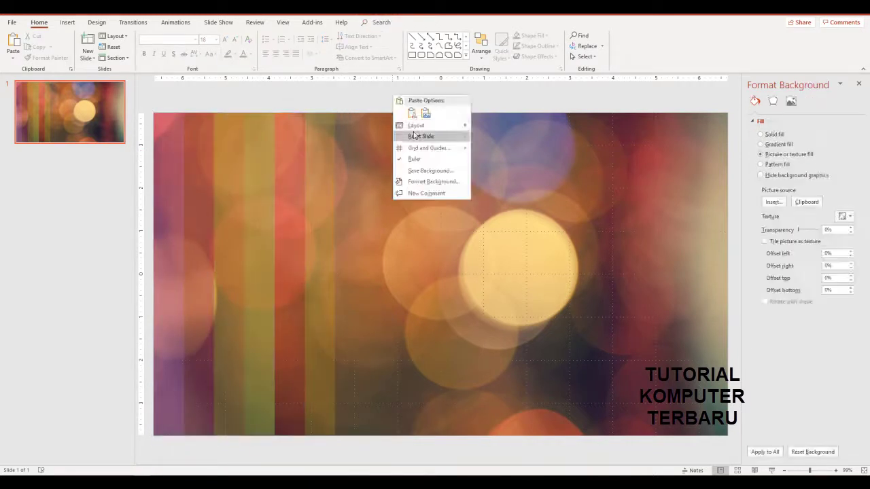
click(407, 111)
drag(199, 160, 349, 150)
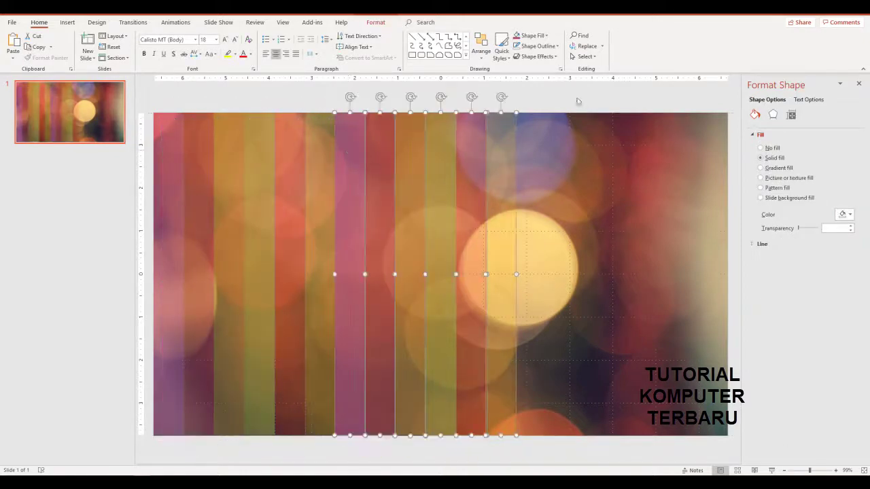
click(544, 108)
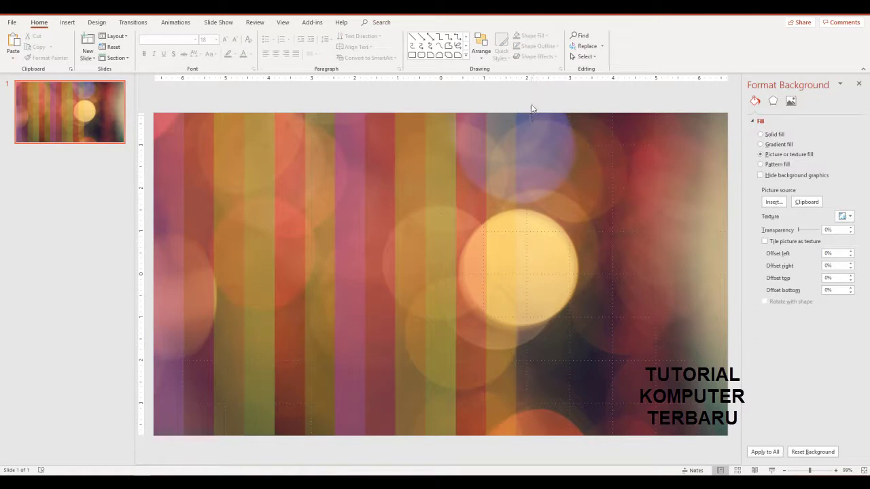
Paste another strip group and align it to the slide's right edge.
right_click(532, 109)
click(549, 120)
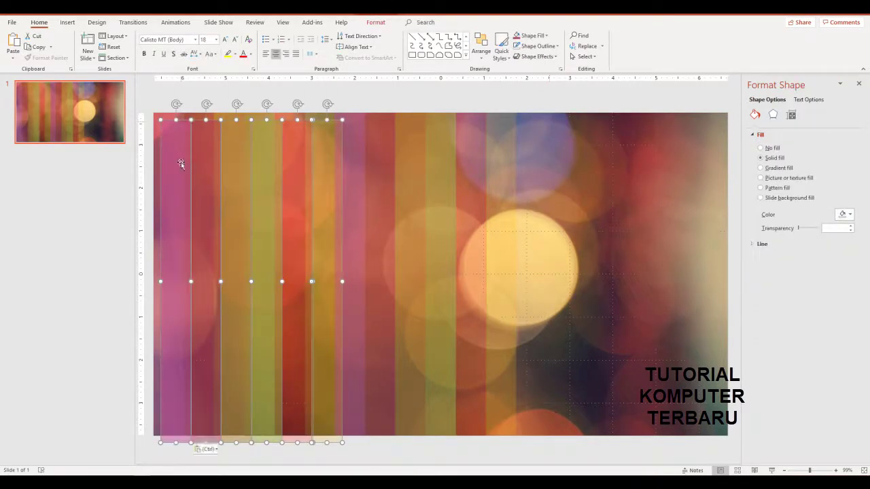
drag(181, 163, 575, 177)
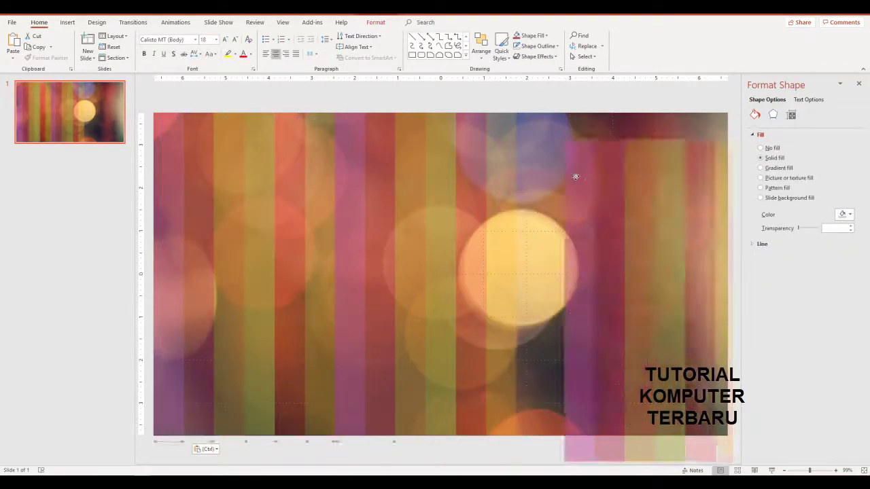
drag(575, 176, 537, 156)
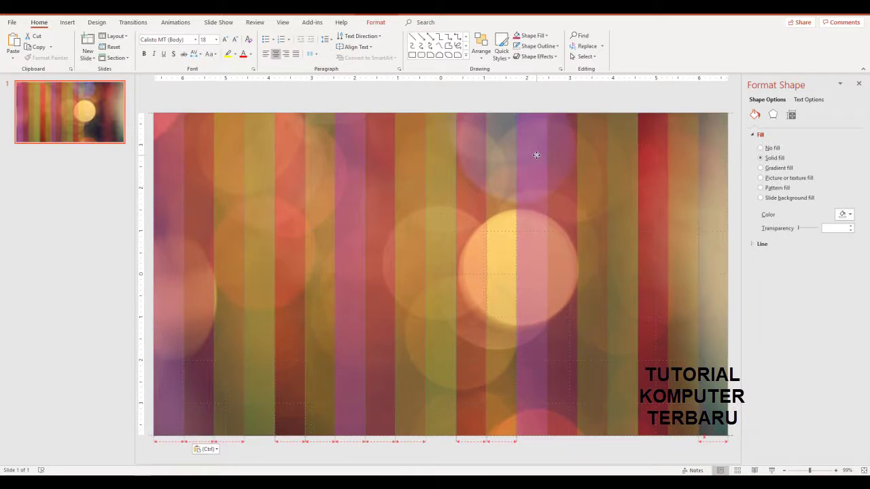
key(Escape)
click(709, 127)
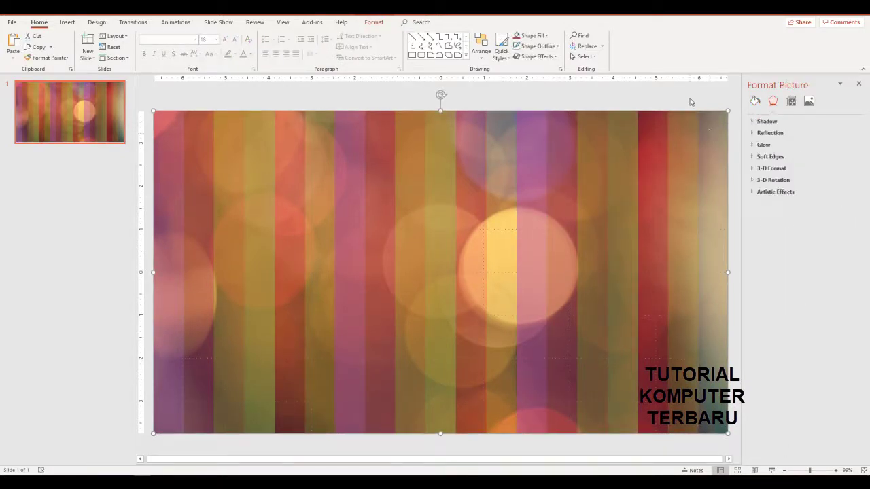
Select all strips and apply a Wipe entrance animation sweeping in from the left.
click(689, 99)
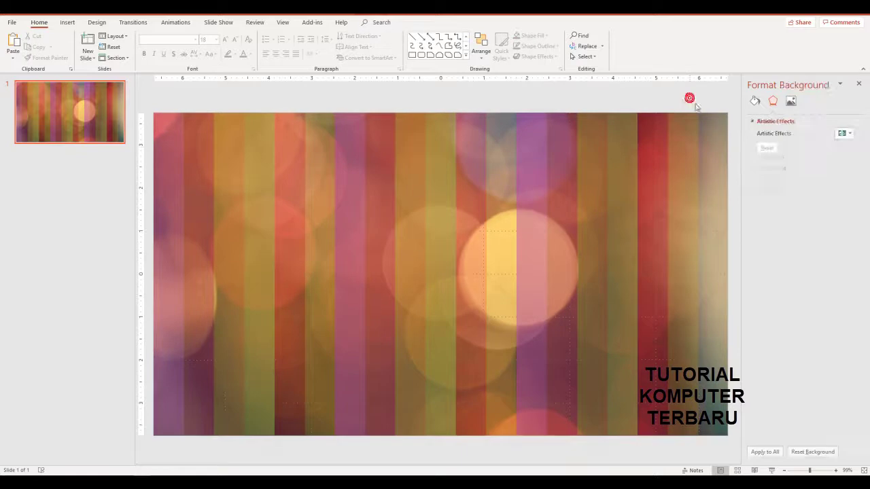
click(175, 135)
click(145, 105)
mouse_move(150, 99)
mouse_down()
mouse_move(733, 385)
mouse_move(714, 438)
mouse_up()
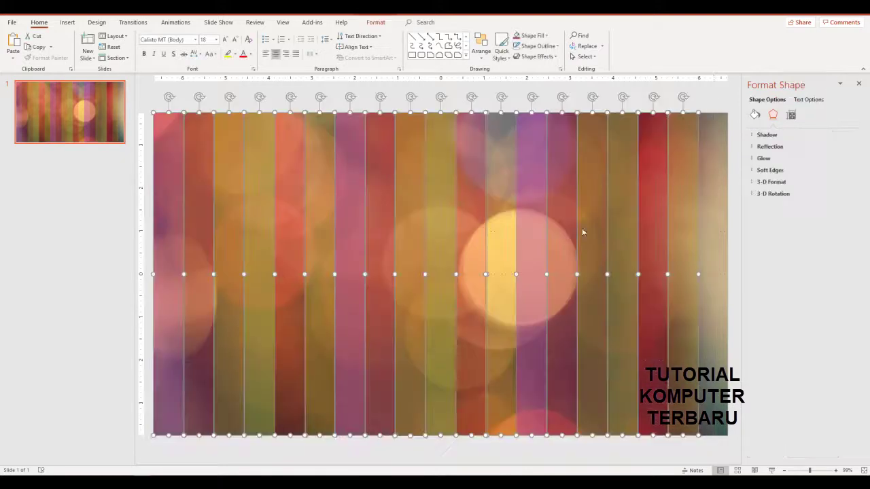
click(180, 23)
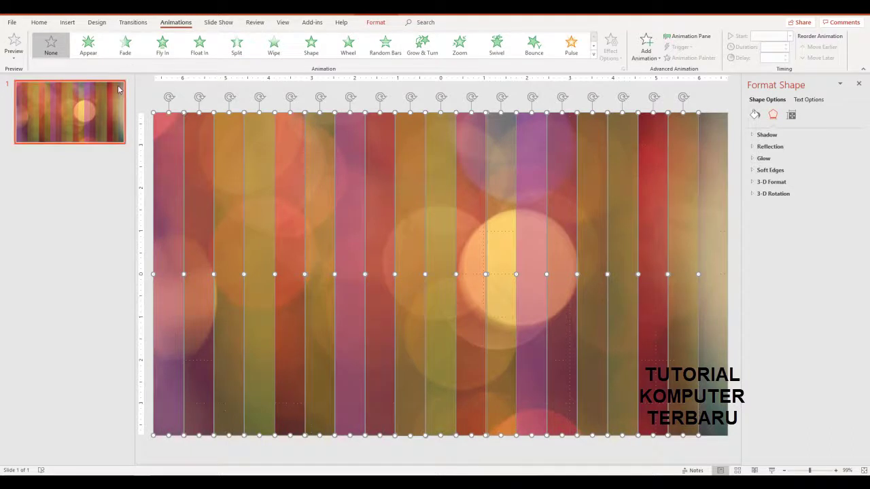
click(273, 48)
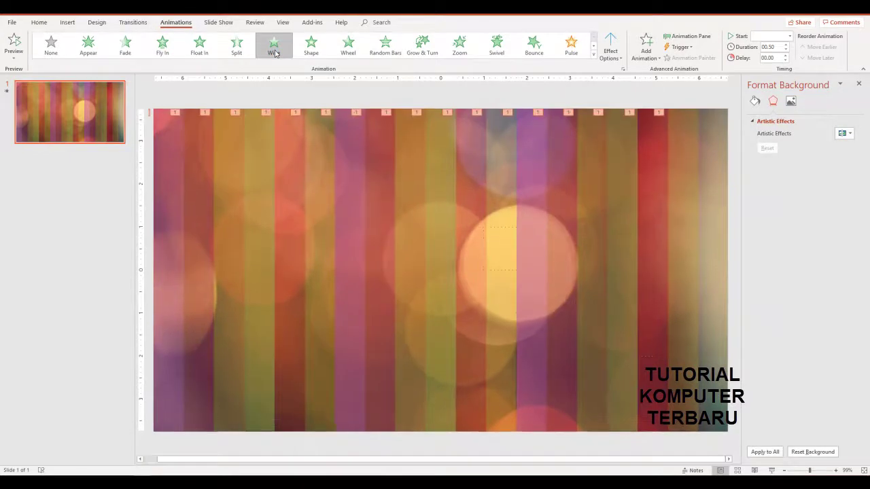
click(610, 49)
click(622, 106)
In the Animation Pane, set Rectangle 4 through Rectangle 27 to start After Previous.
click(688, 36)
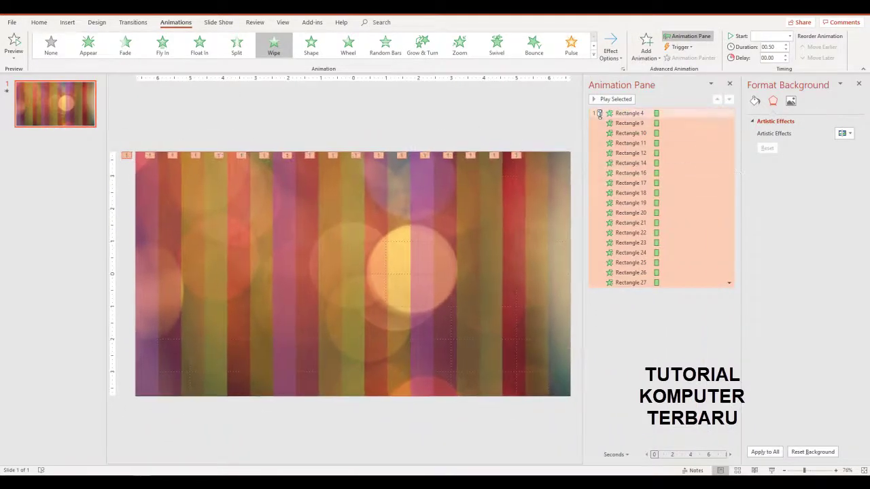
click(605, 302)
shift+click(611, 282)
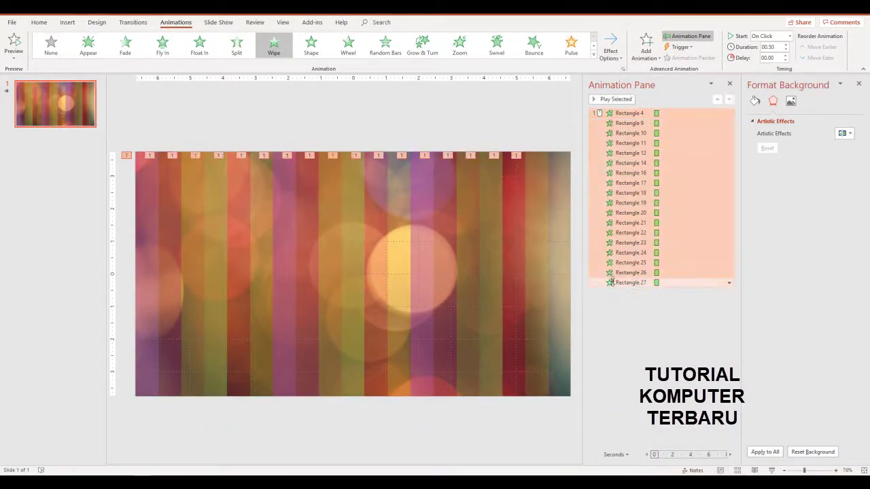
click(728, 282)
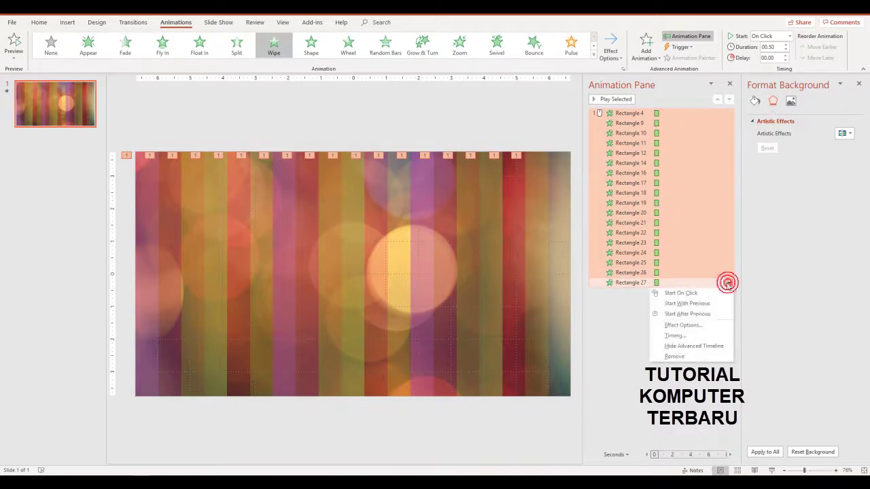
click(707, 315)
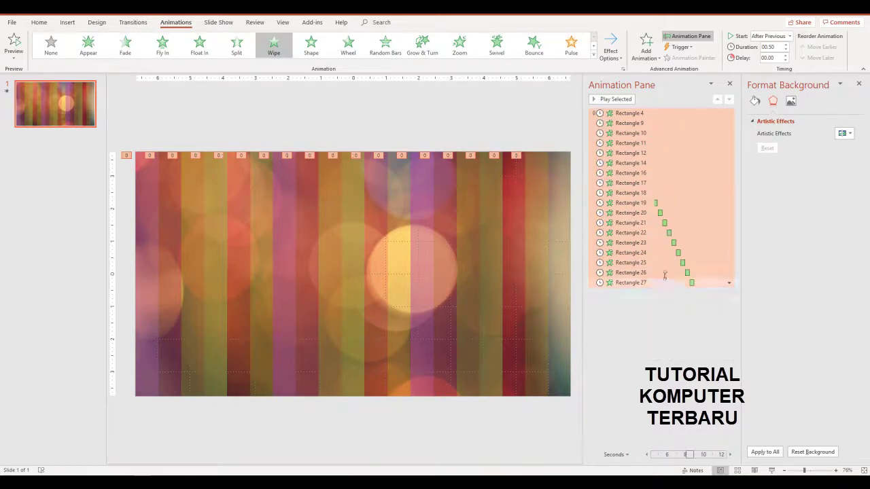
Preview the animation sequence starting from Rectangle 4.
click(160, 130)
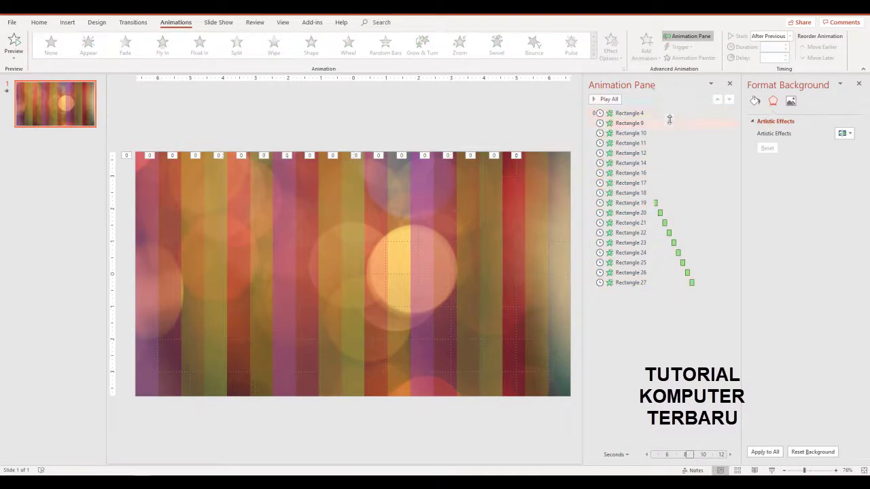
click(621, 112)
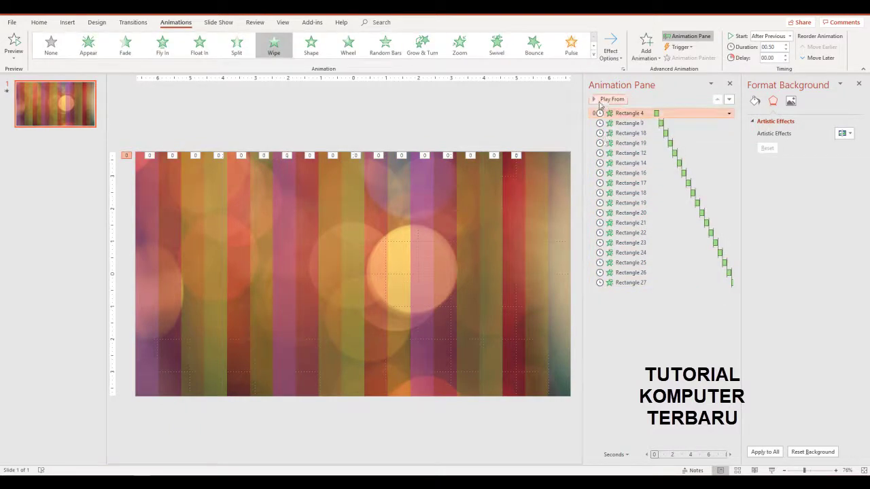
click(596, 101)
key(F5)
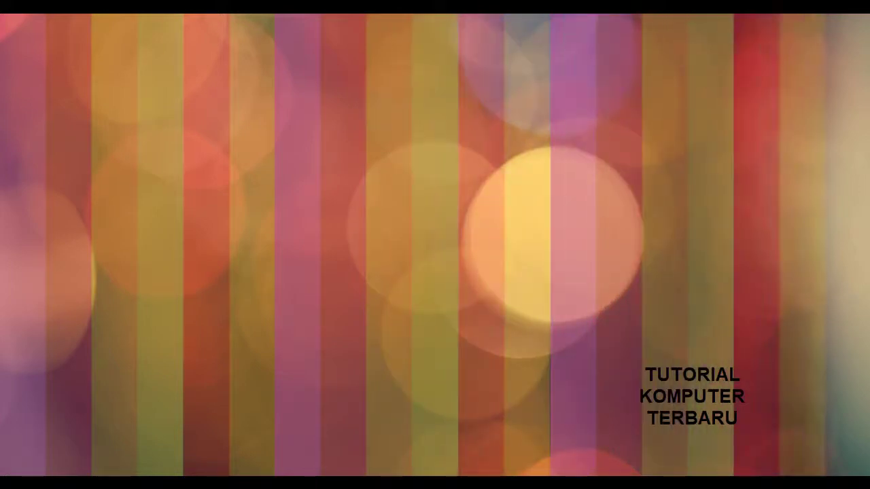
key(Escape)
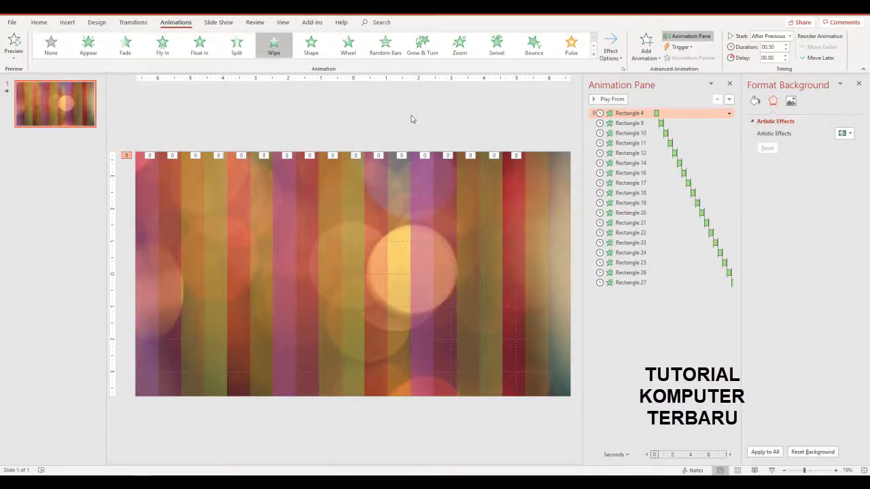
Set every strip's Wipe animation to 0.25 s and replay the faster sequence in slide show.
shift+click(635, 282)
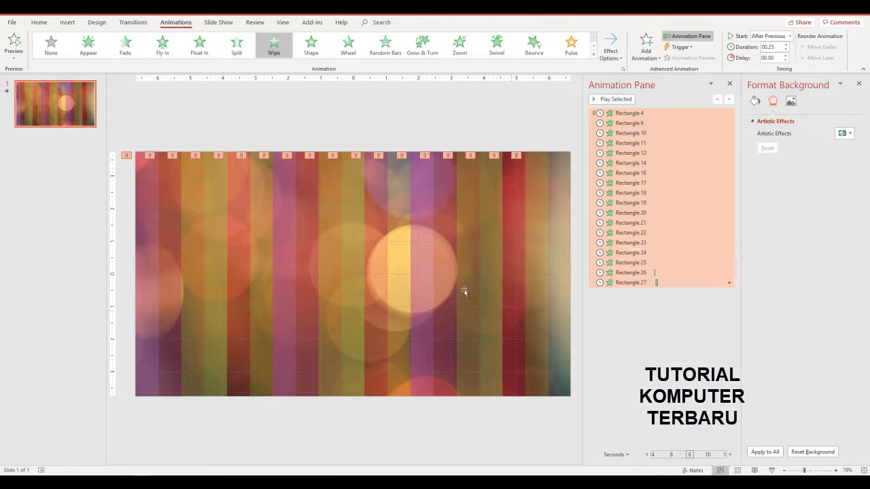
click(770, 471)
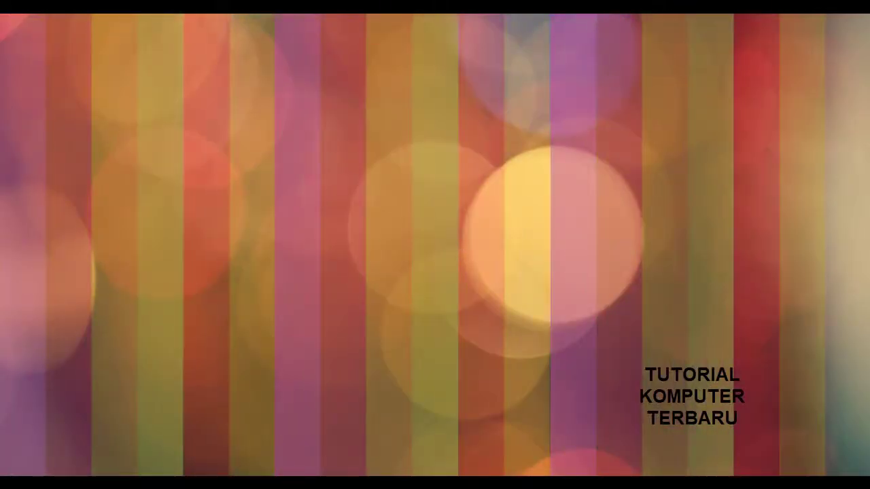
key(Escape)
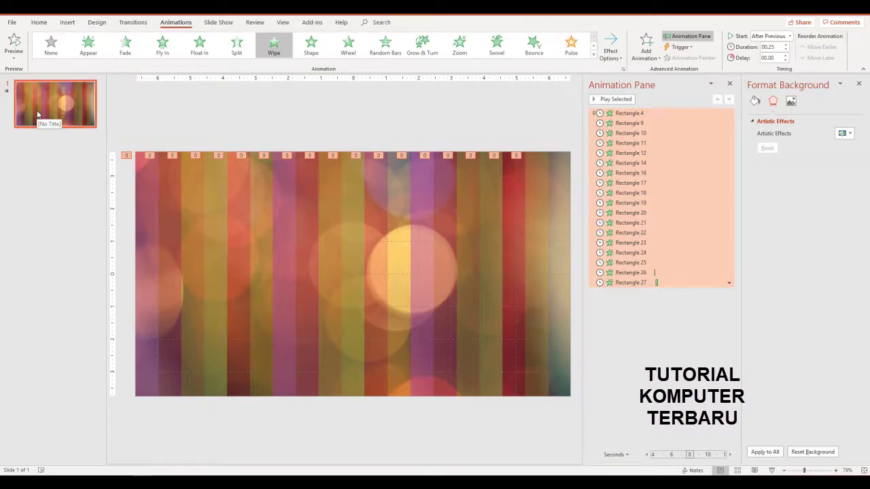
Duplicate slide 1 into slide 2 and select its color strips.
right_click(37, 112)
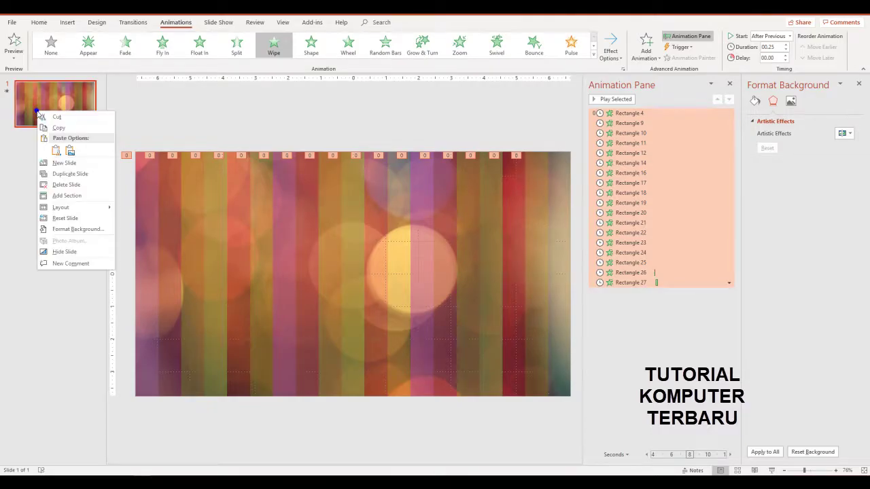
click(61, 173)
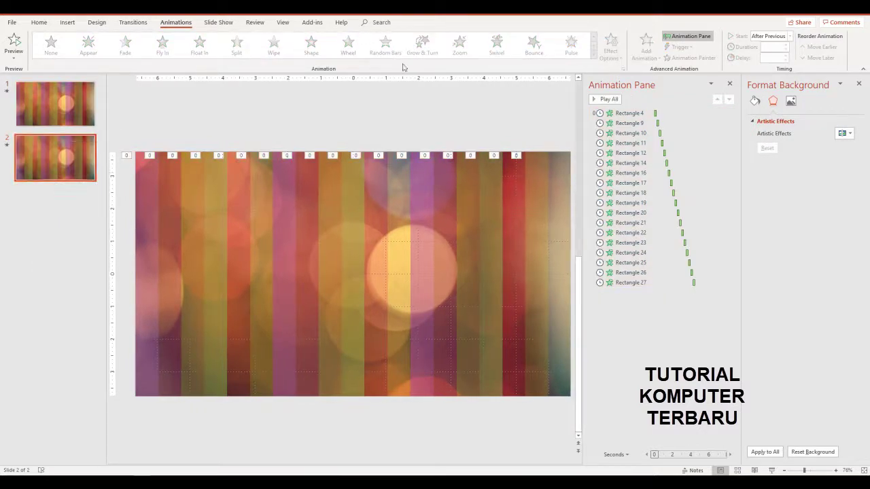
click(313, 121)
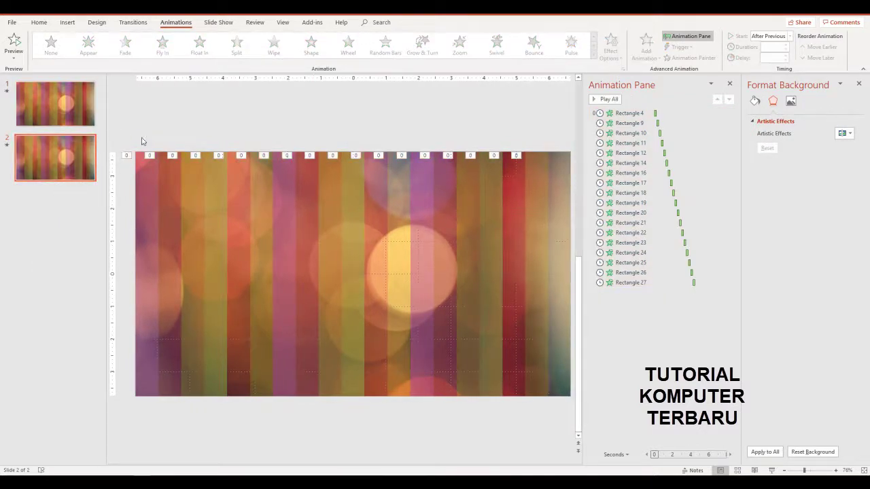
drag(127, 140, 559, 414)
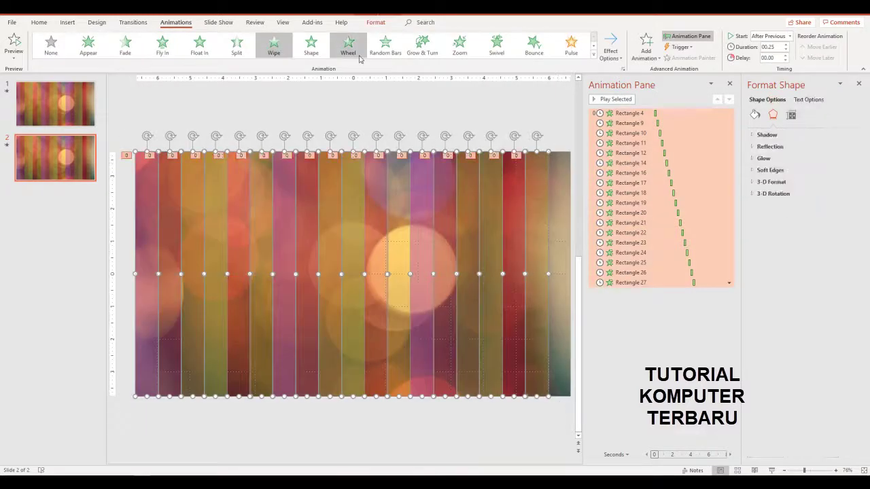
Paste a copy of Rectangle 27 at the slide's right edge, then select everything on slide 2.
click(550, 112)
click(536, 176)
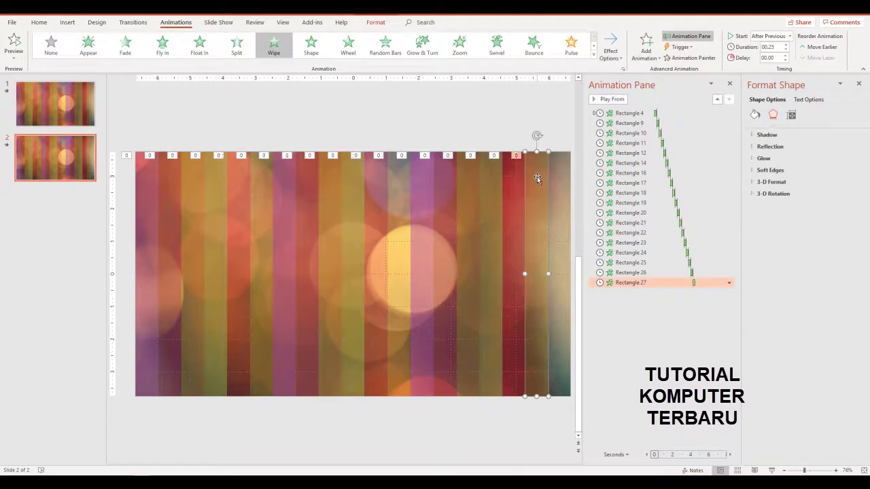
key(ctrl+v)
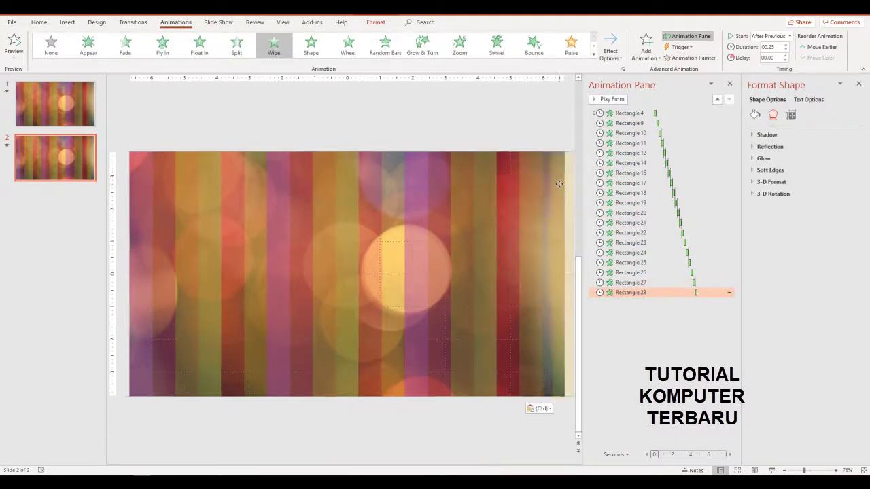
drag(555, 184, 550, 183)
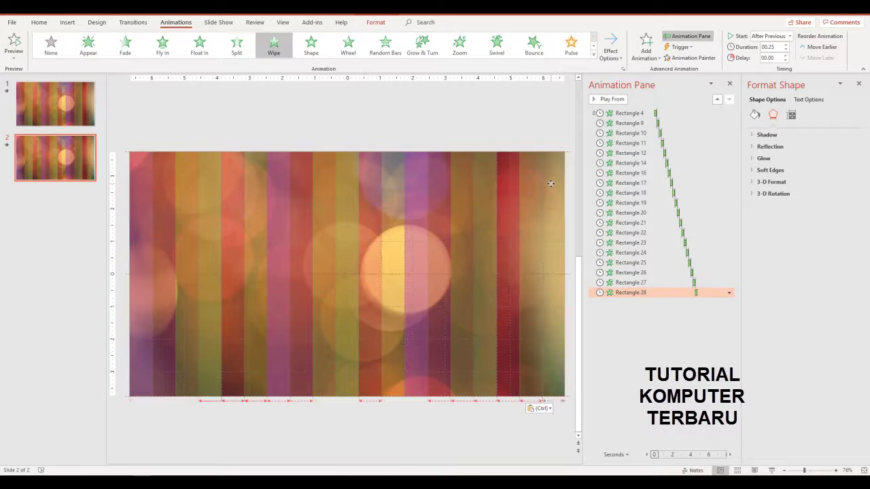
click(449, 125)
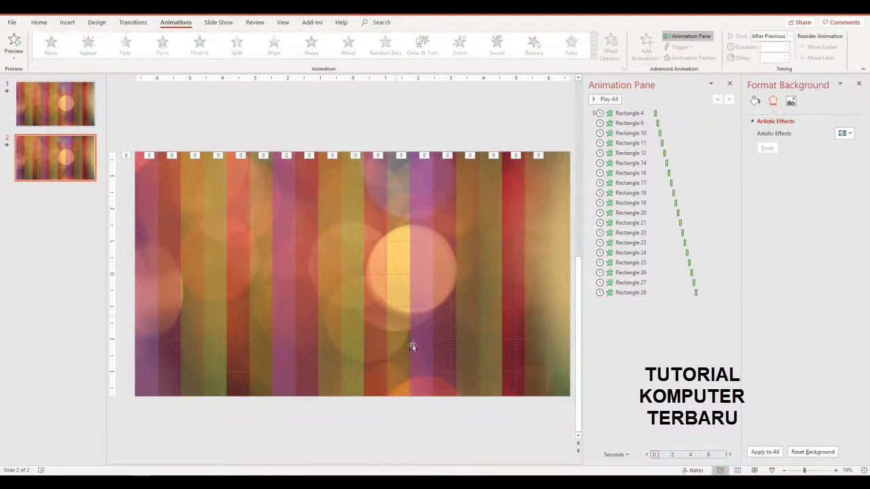
drag(571, 412, 123, 140)
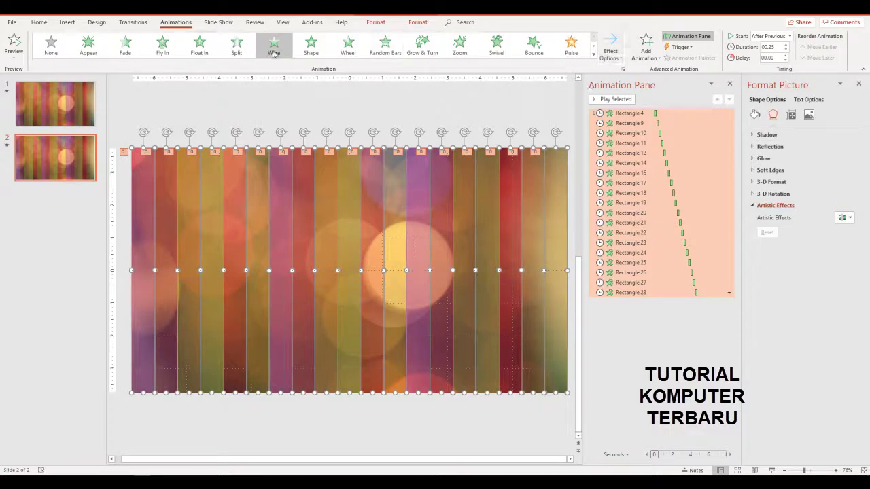
Give all selected slide 2 objects a Wipe entrance coming From Bottom.
click(274, 44)
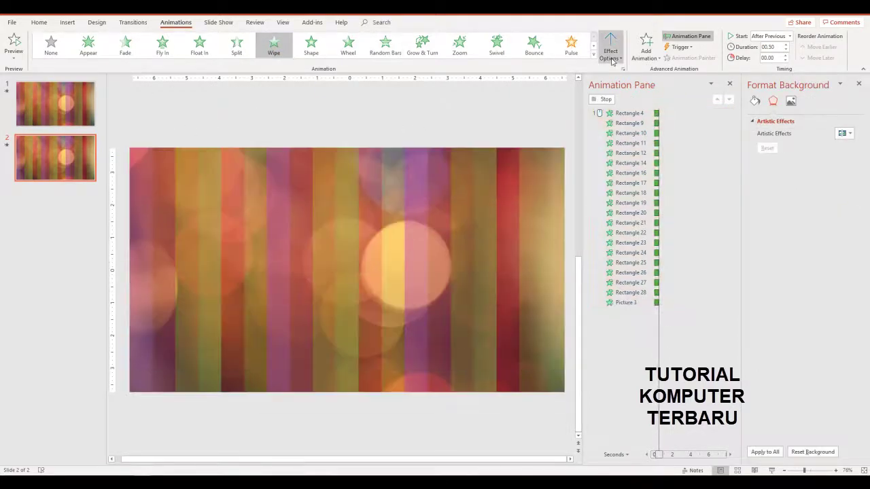
click(615, 55)
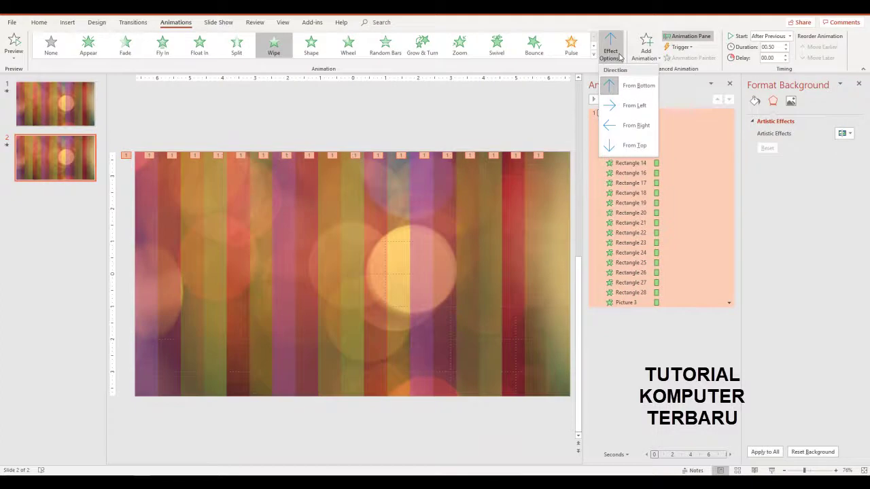
click(632, 86)
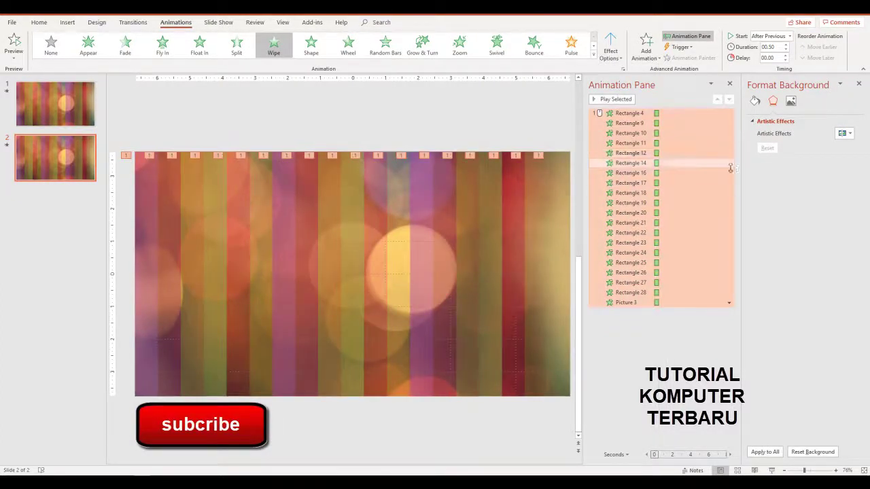
Set all slide 2 animations to start After Previous at 0.25 s, then go to slide 1.
click(633, 114)
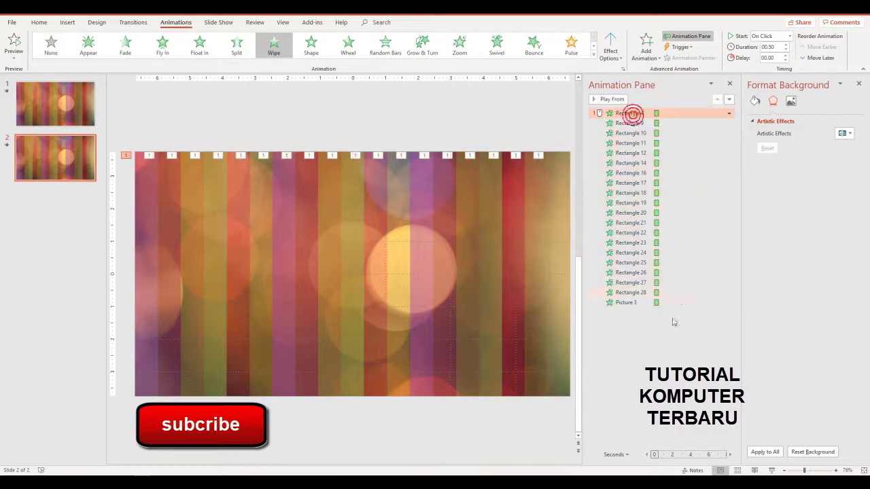
shift+click(625, 302)
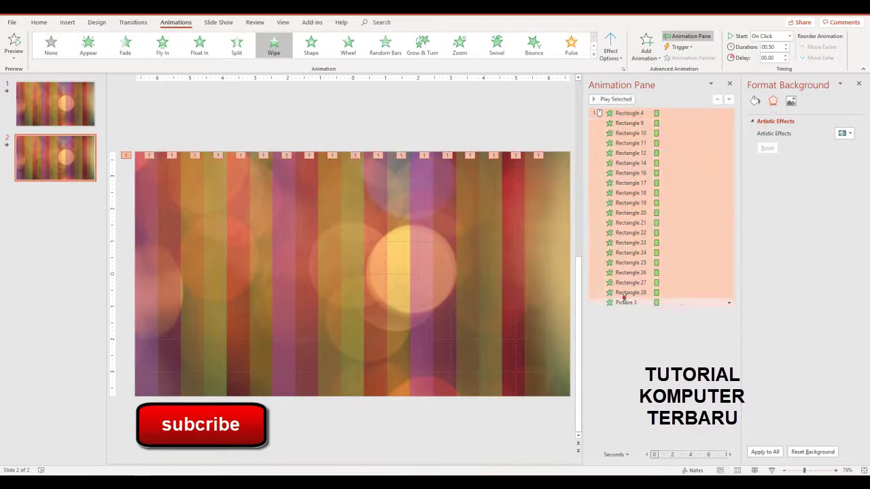
click(727, 304)
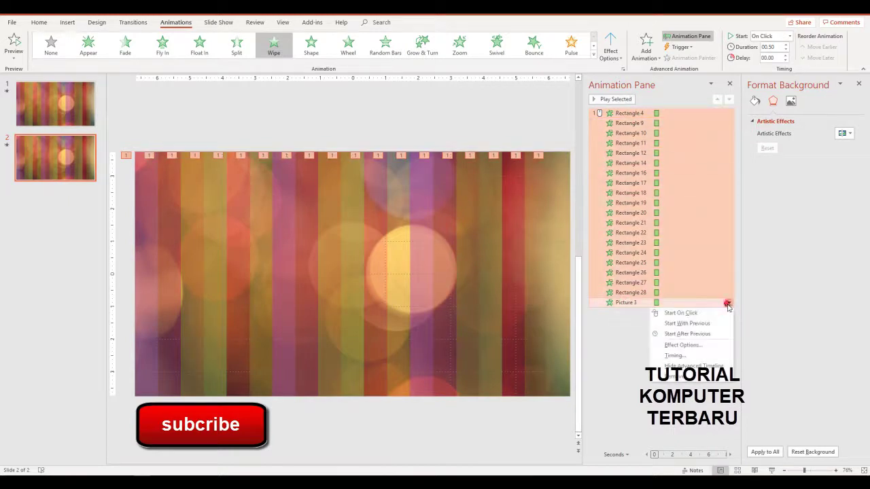
click(688, 333)
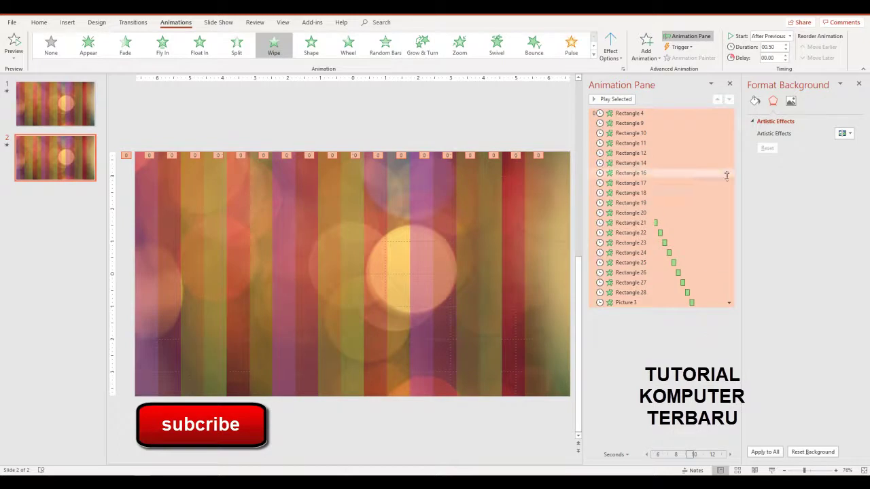
click(786, 50)
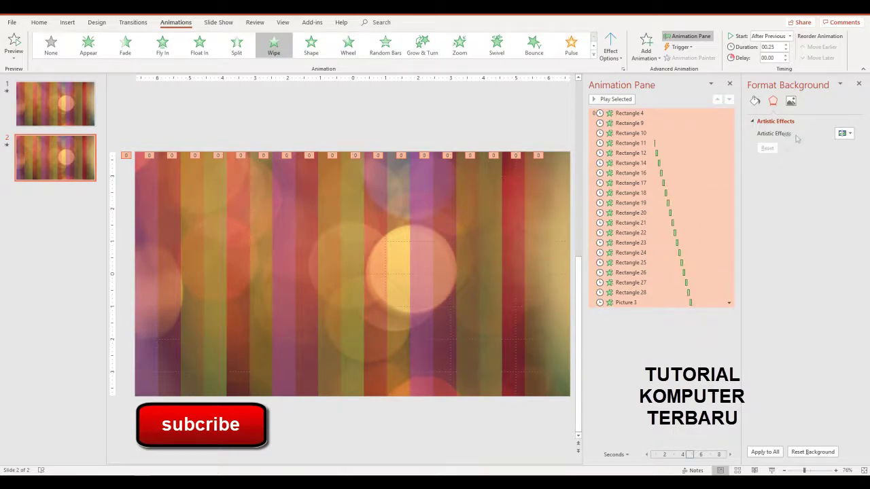
click(410, 120)
click(59, 105)
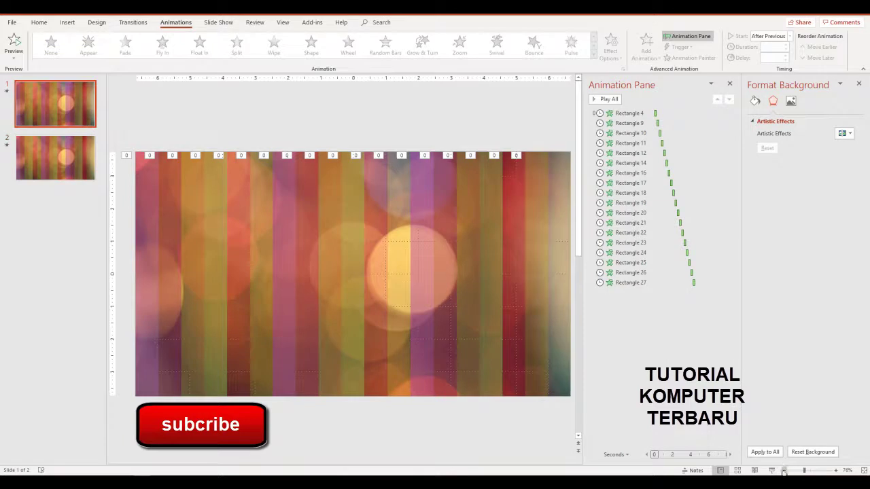
key(F5)
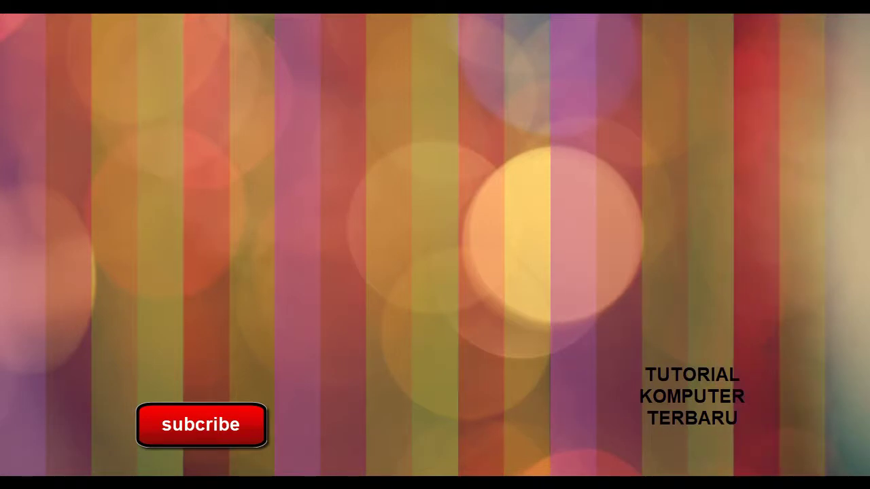
key(Escape)
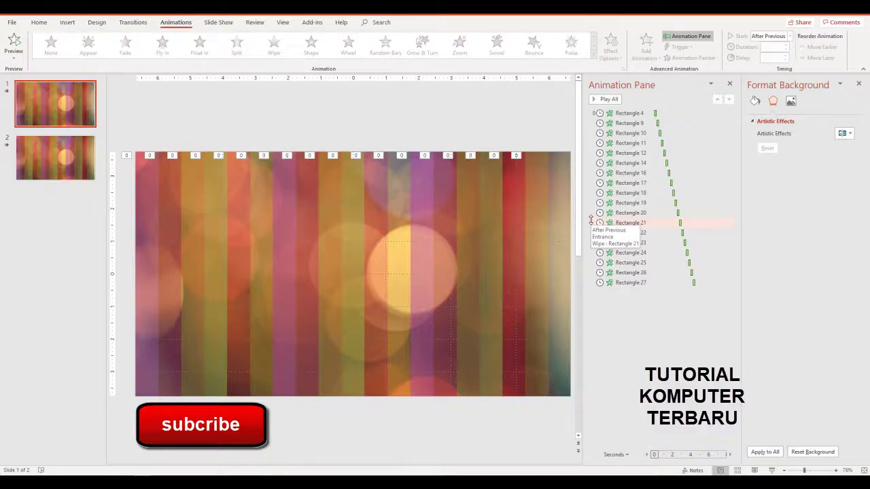
Check that slides 2 and 1 advance automatically after 00:00.00 in the Transitions settings.
click(135, 22)
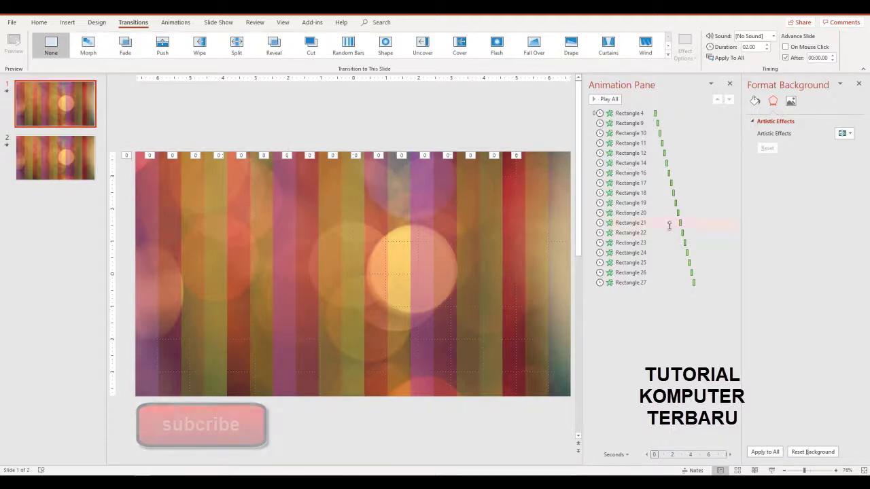
click(58, 152)
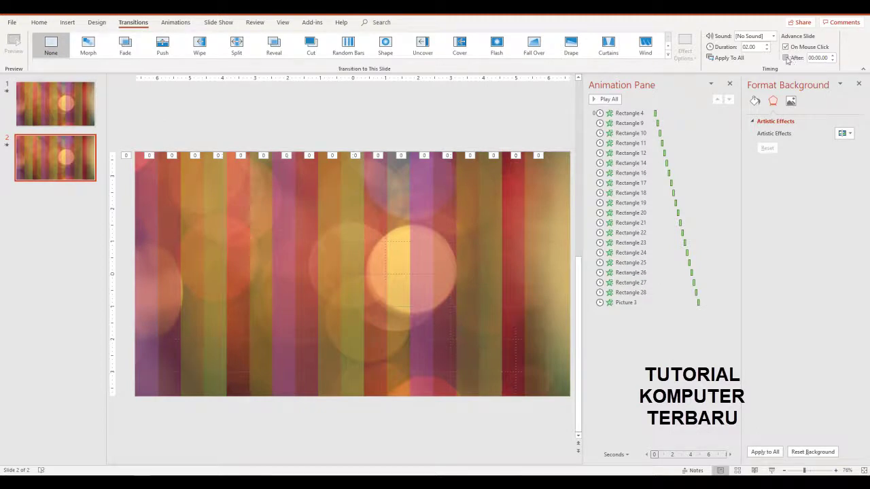
click(73, 107)
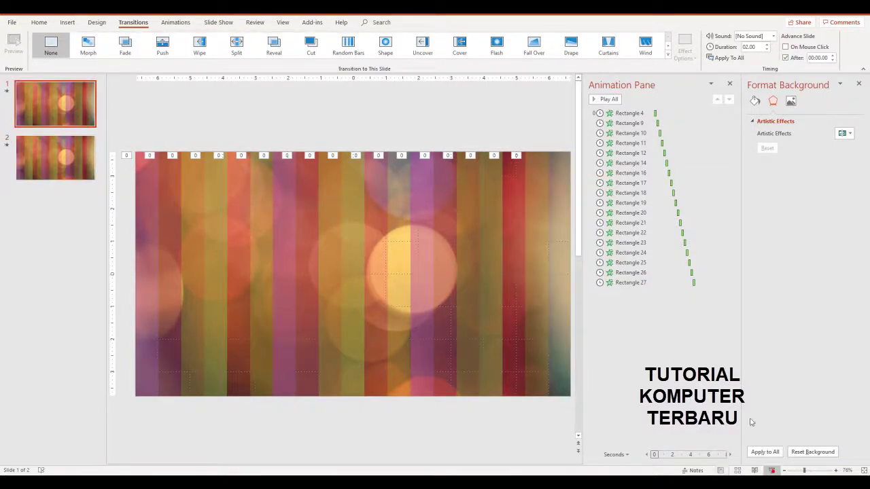
Play the slideshow from slide 1, letting both slides auto-advance.
click(773, 471)
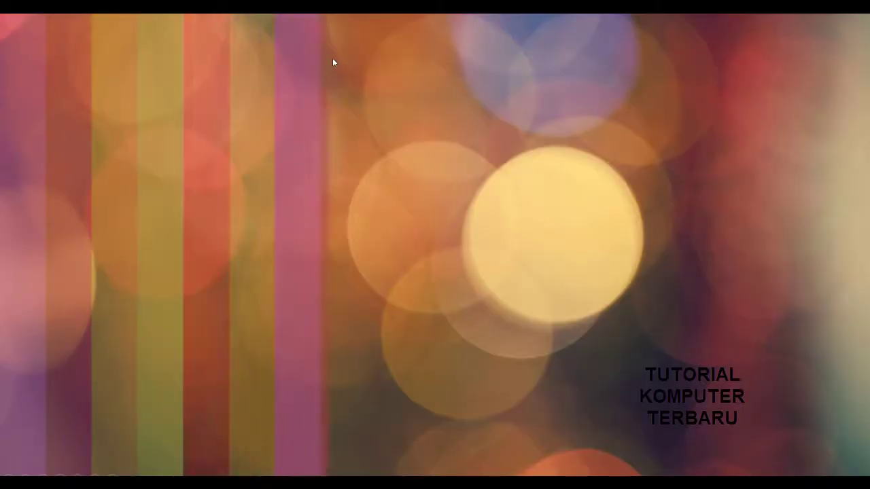